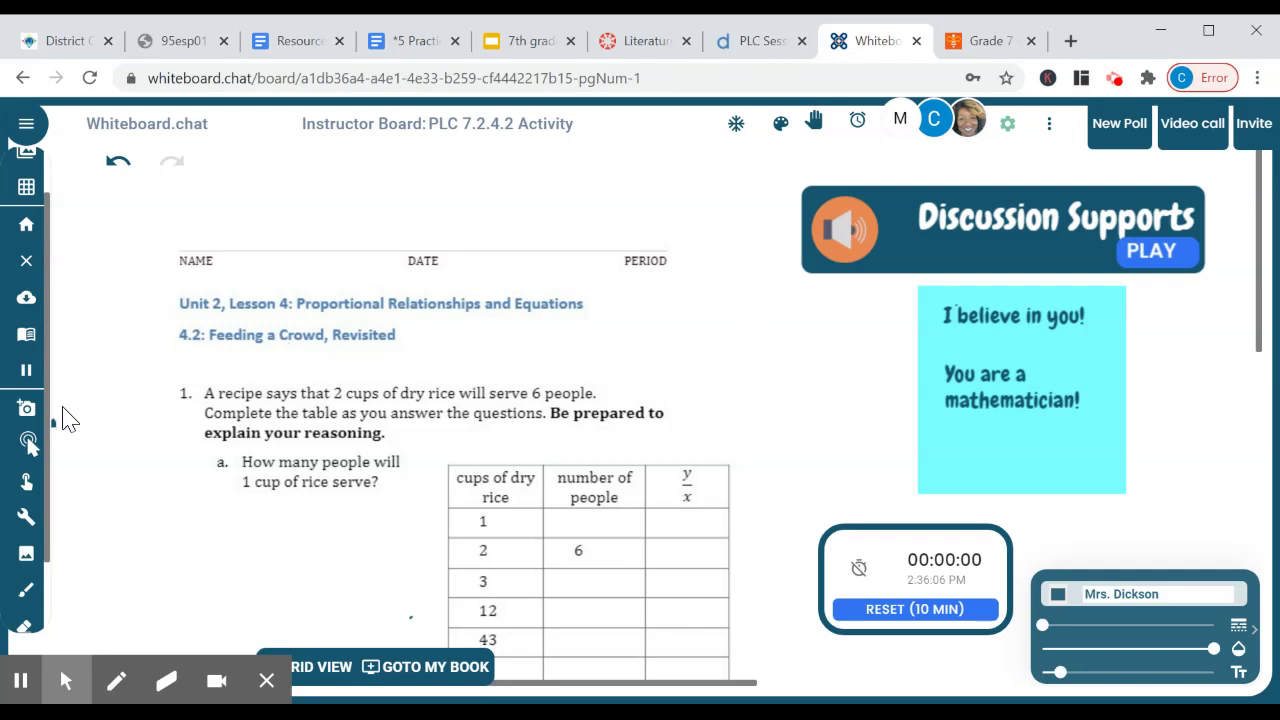
# - Examine the options for adding webcam photos or recordings and the available sticky note colors
pyautogui.scroll(-1, 52, 420)
pyautogui.scroll(-2, 45, 455)
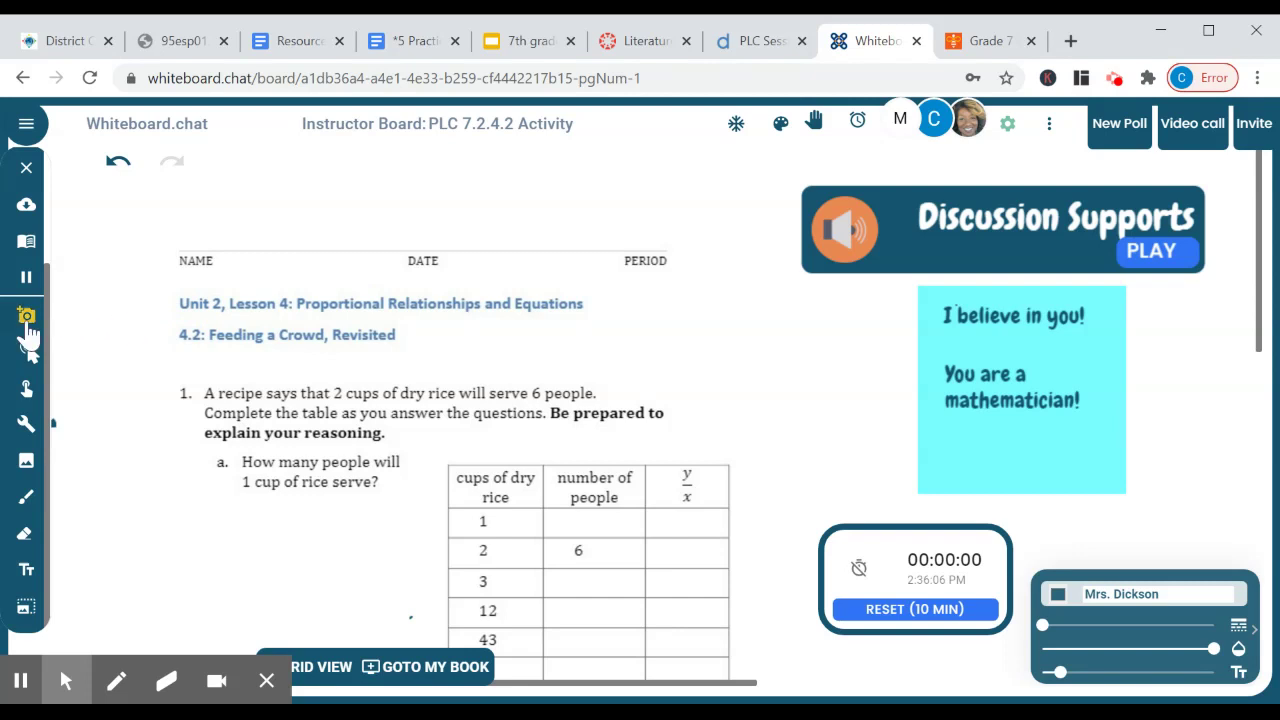
pyautogui.click(24, 320)
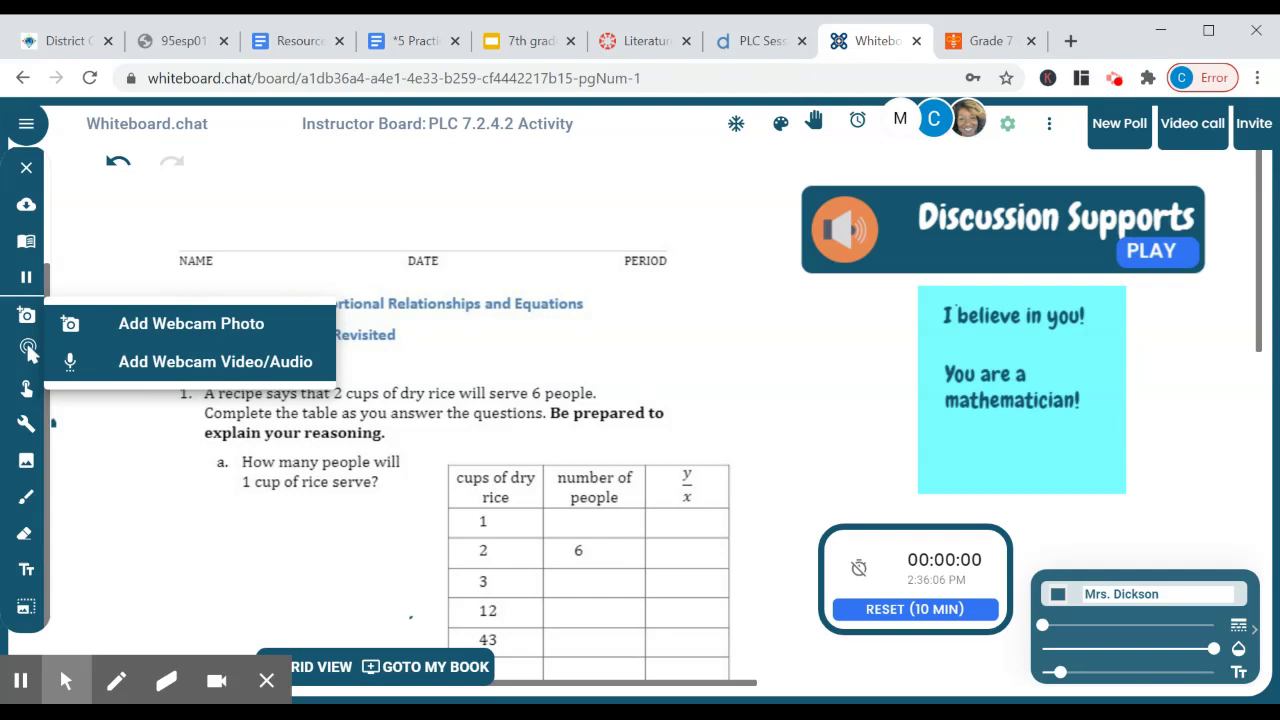
pyautogui.click(845, 255)
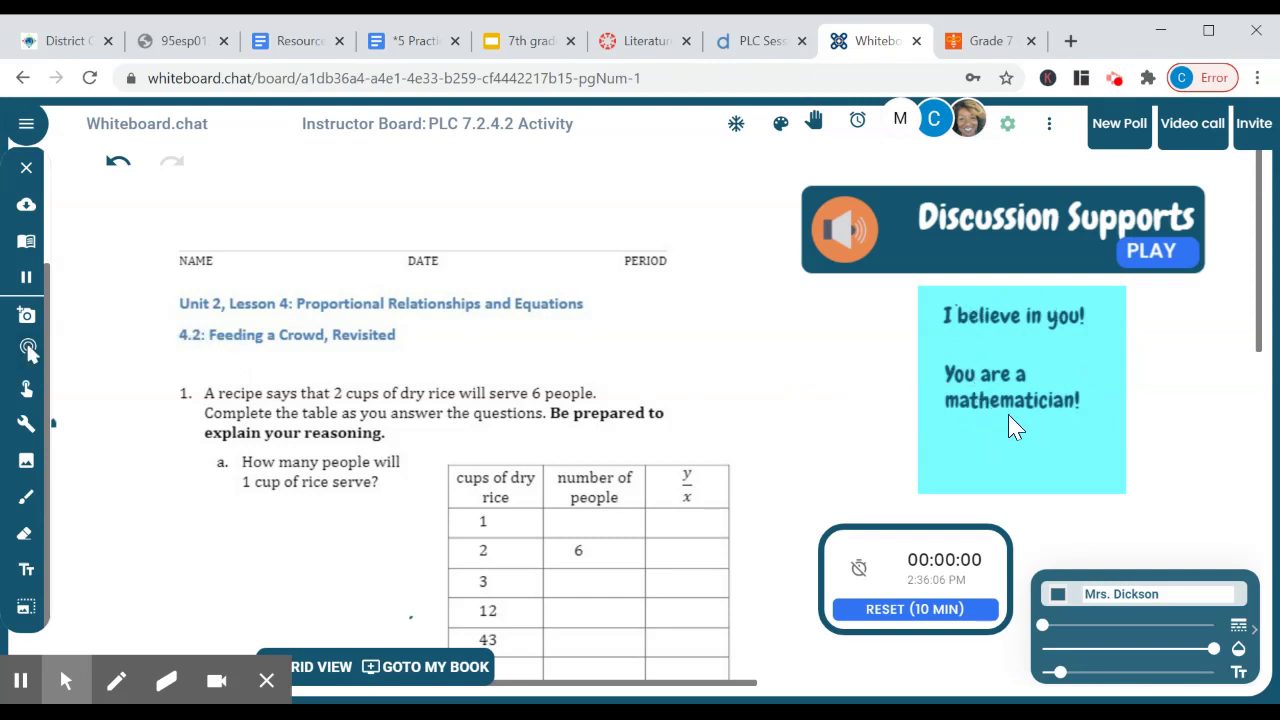
pyautogui.click(26, 426)
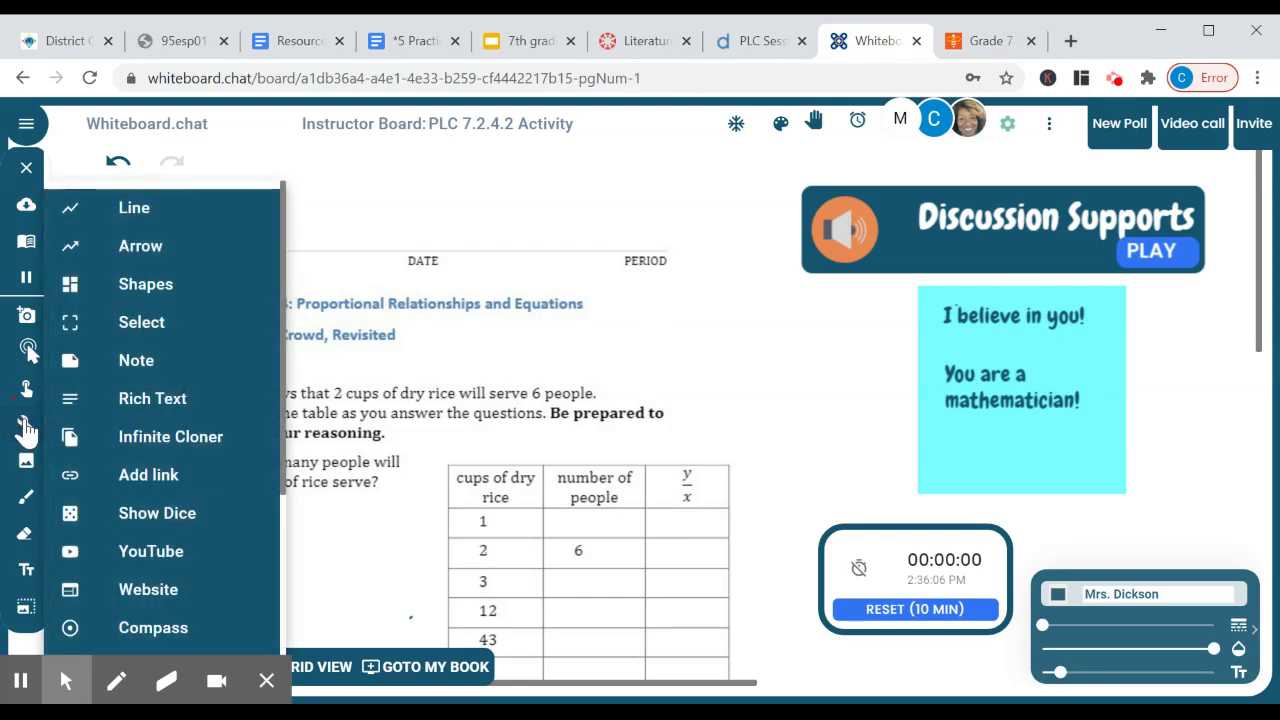
pyautogui.click(135, 372)
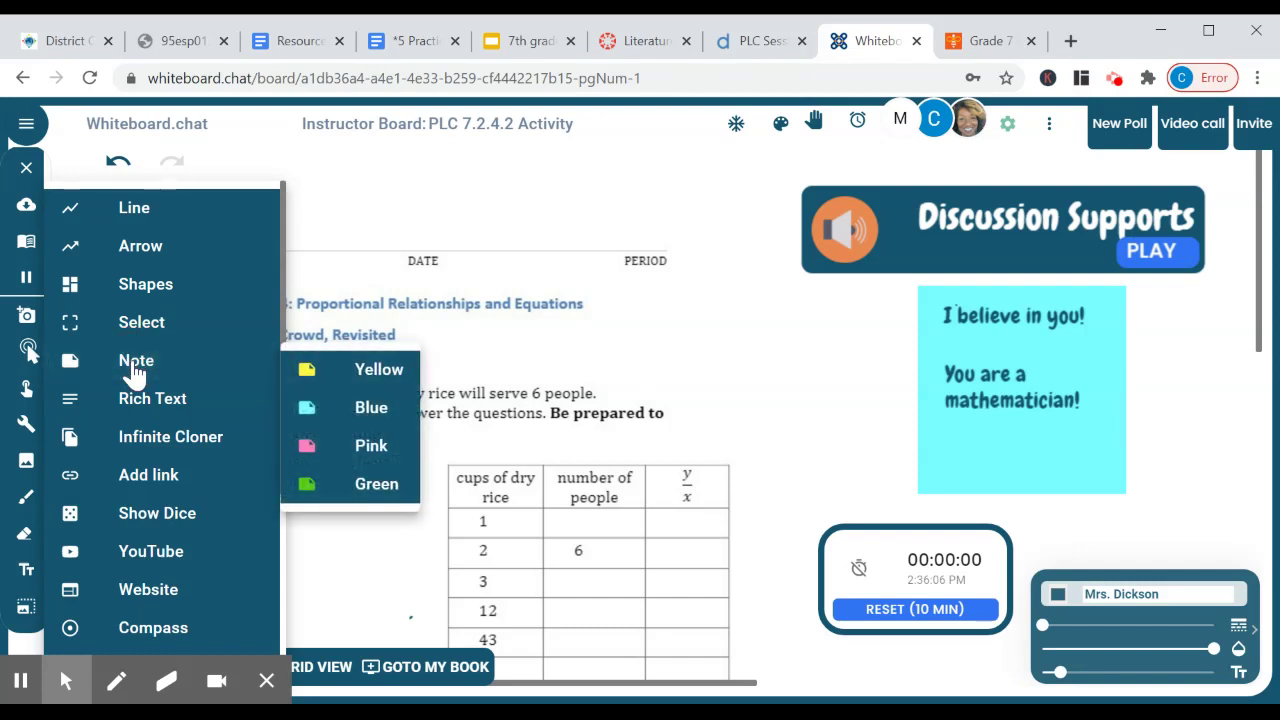
pyautogui.click(131, 371)
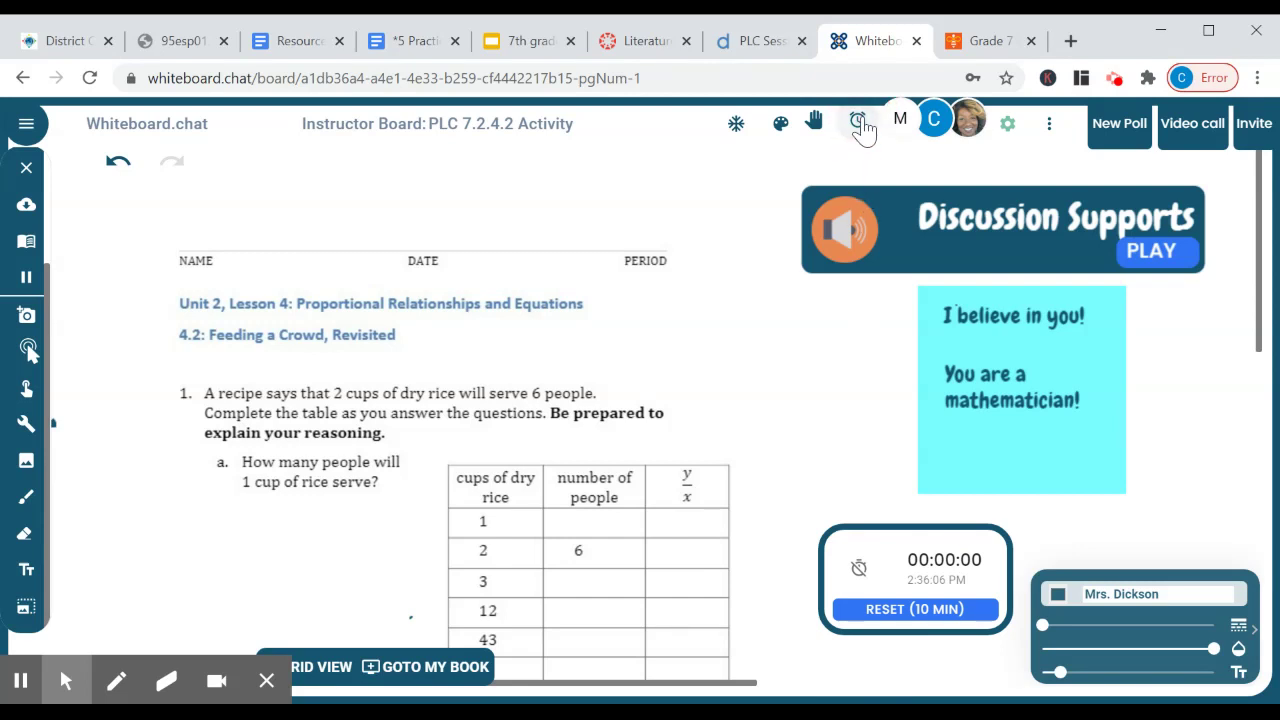
# - Set a new timer of type Per Student (On Join) to 10 minutes
pyautogui.click(928, 558)
pyautogui.click(858, 567)
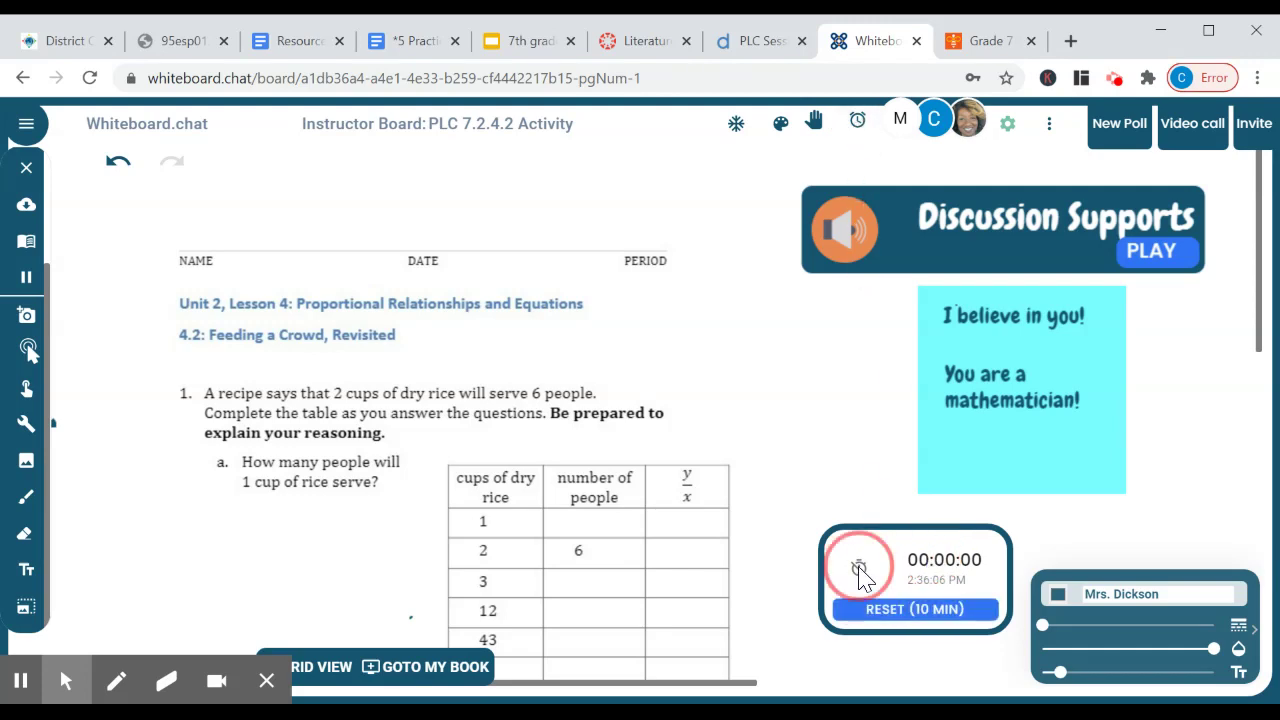
pyautogui.click(857, 120)
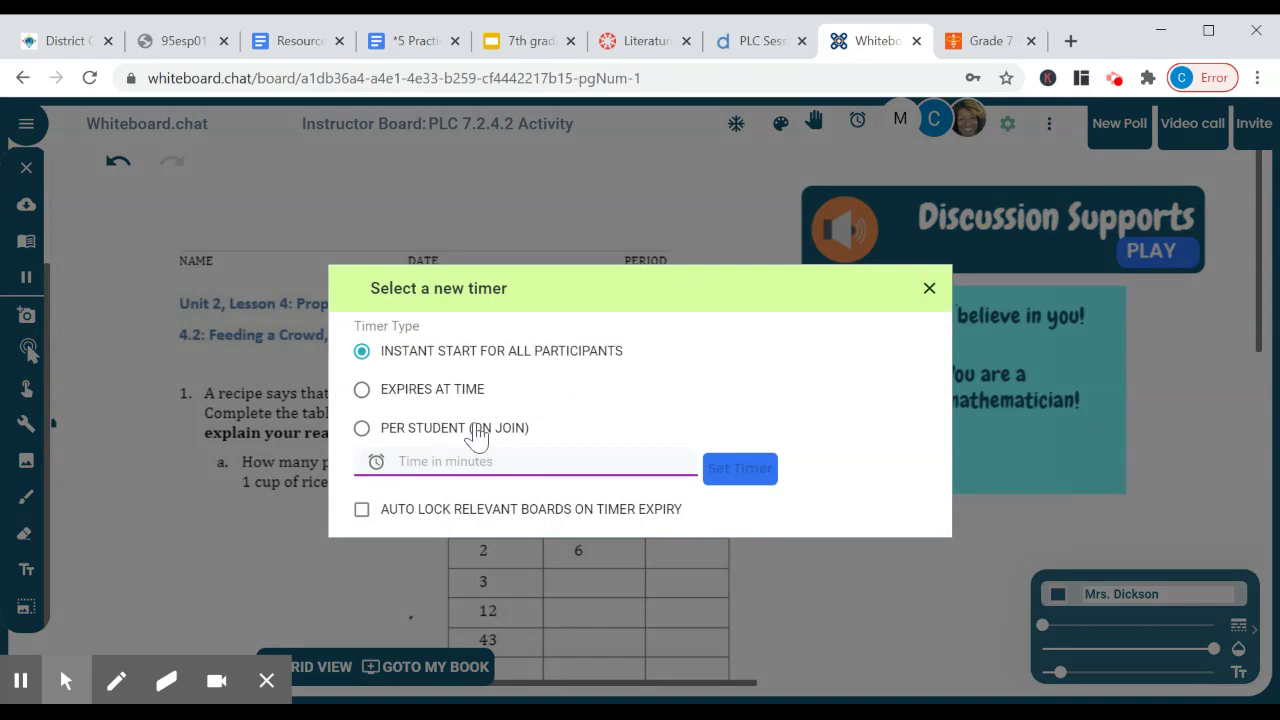
pyautogui.click(361, 428)
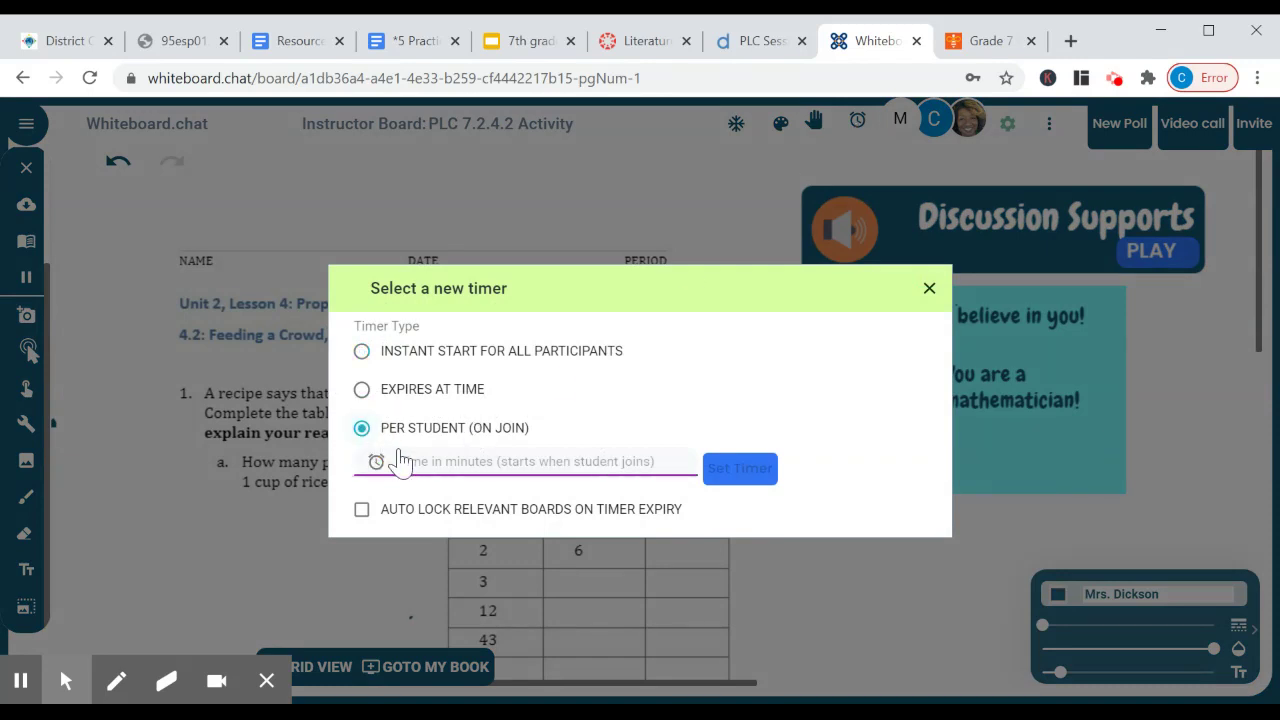
pyautogui.click(400, 460)
pyautogui.write('10')
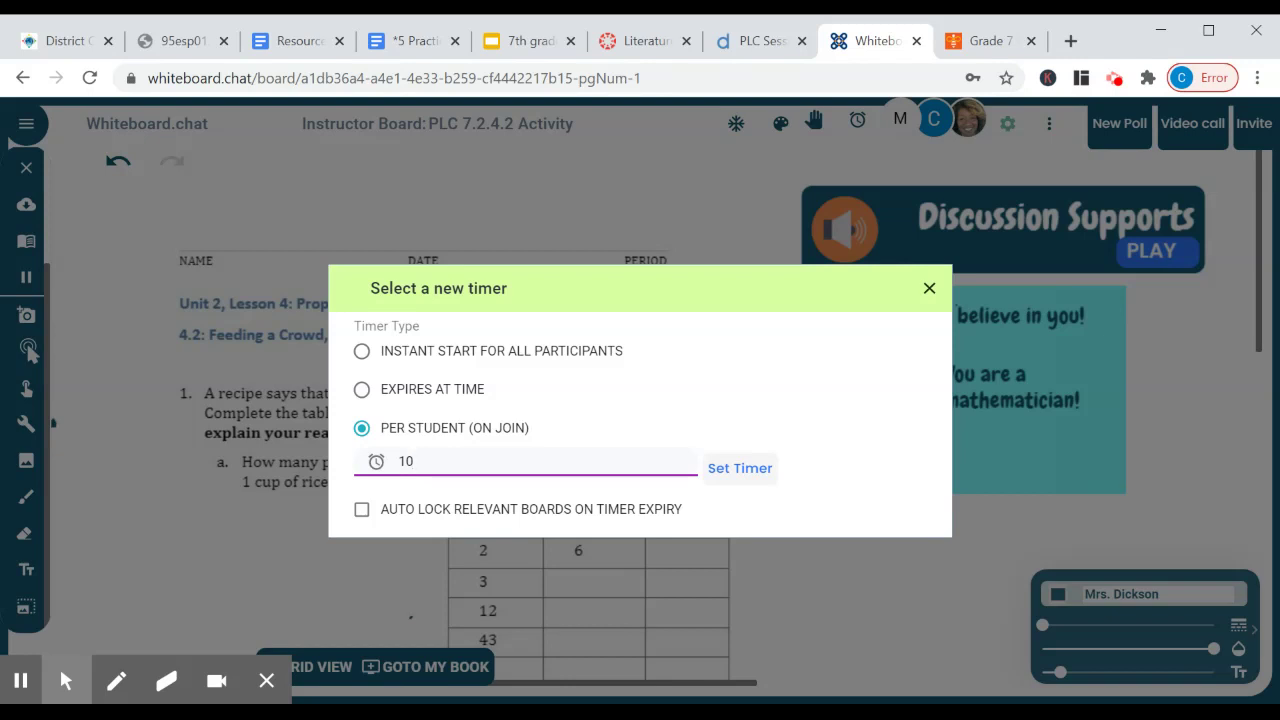
pyautogui.click(741, 470)
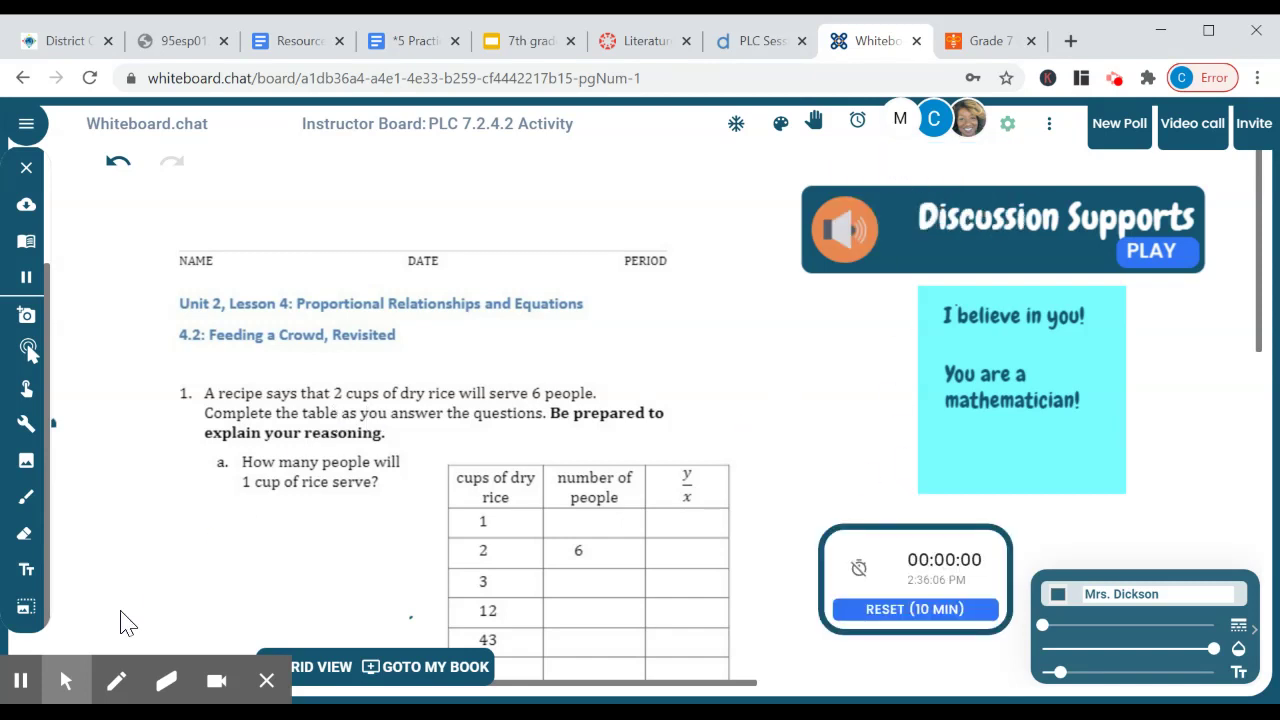
# - Increase the pen thickness, testing a thin and a thick freehand stroke beside question 1, and undo both strokes
pyautogui.click(266, 681)
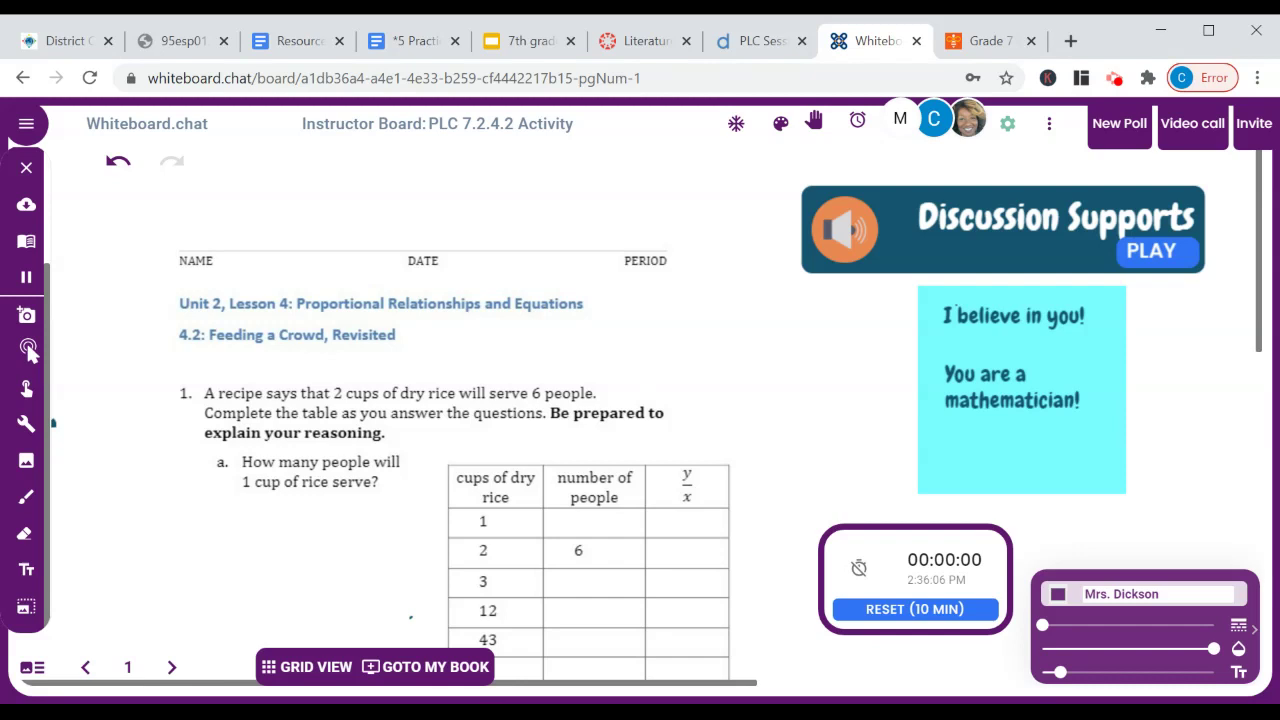
pyautogui.click(1048, 625)
pyautogui.moveTo(1058, 628)
pyautogui.mouseDown()
pyautogui.moveTo(1213, 630)
pyautogui.moveTo(1045, 638)
pyautogui.mouseUp()
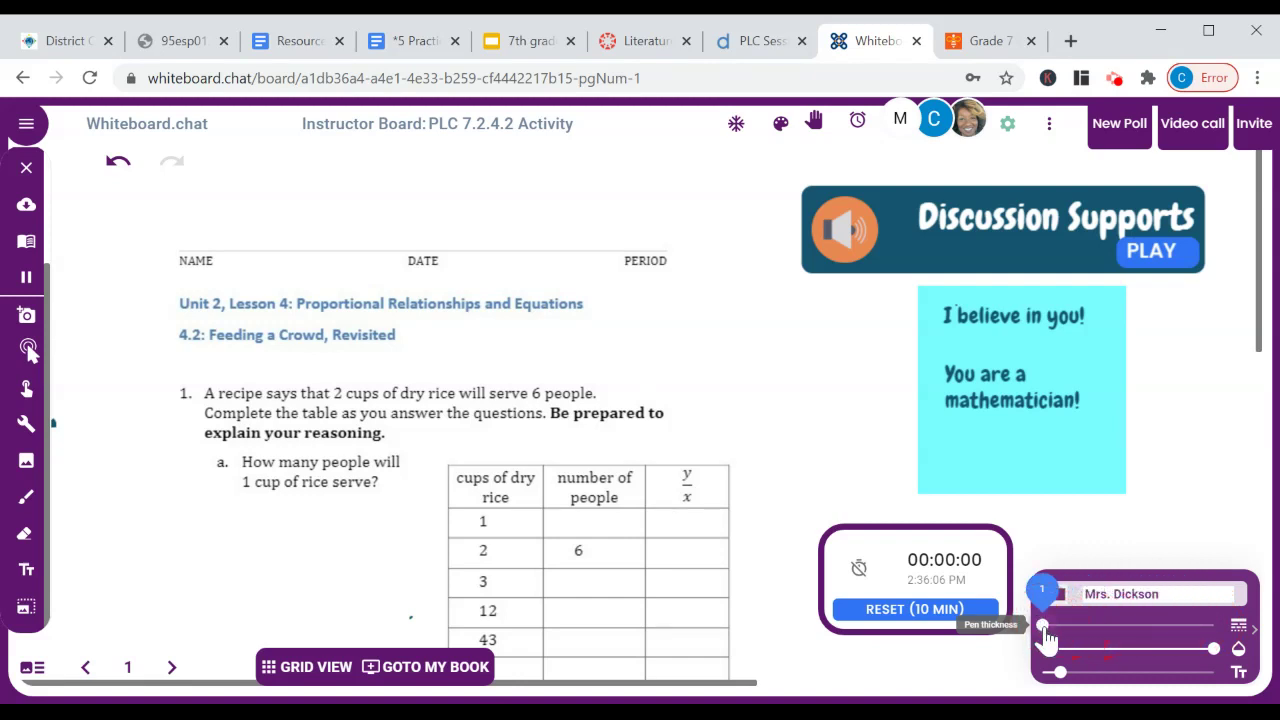
pyautogui.moveTo(726, 352); pyautogui.dragTo(818, 384)
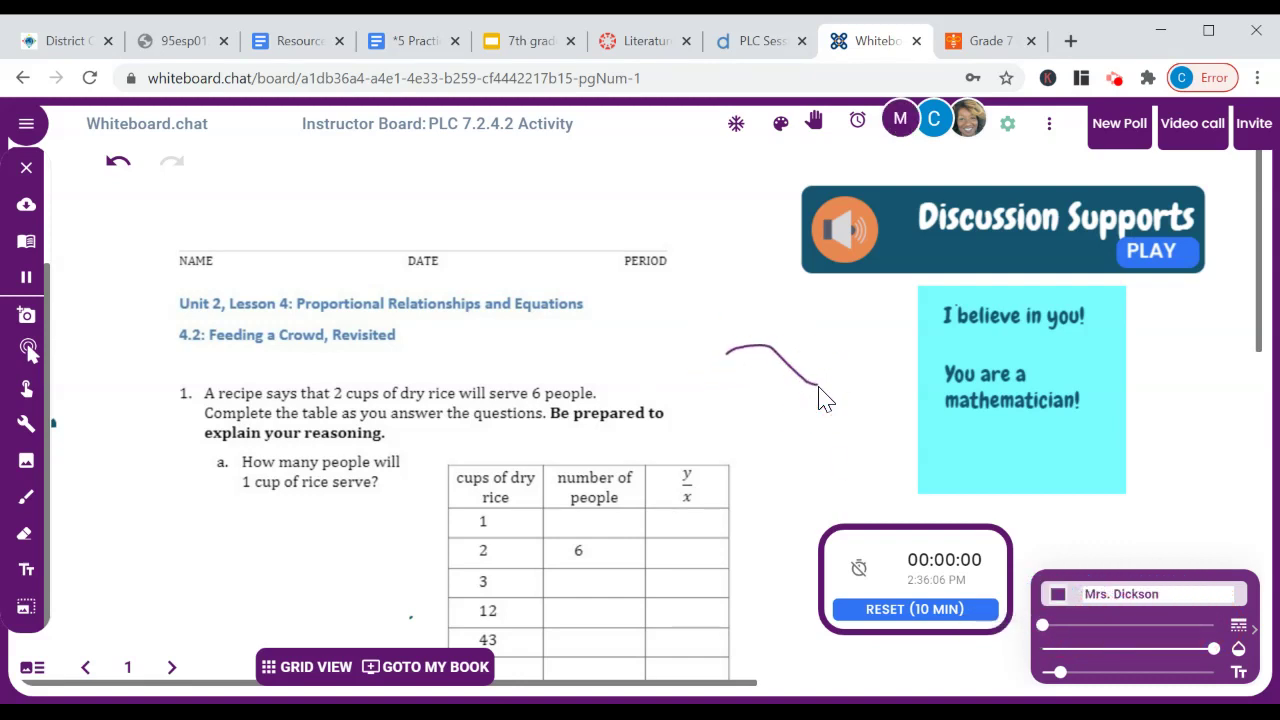
pyautogui.moveTo(1042, 625); pyautogui.dragTo(1114, 625)
pyautogui.moveTo(708, 390); pyautogui.dragTo(820, 432)
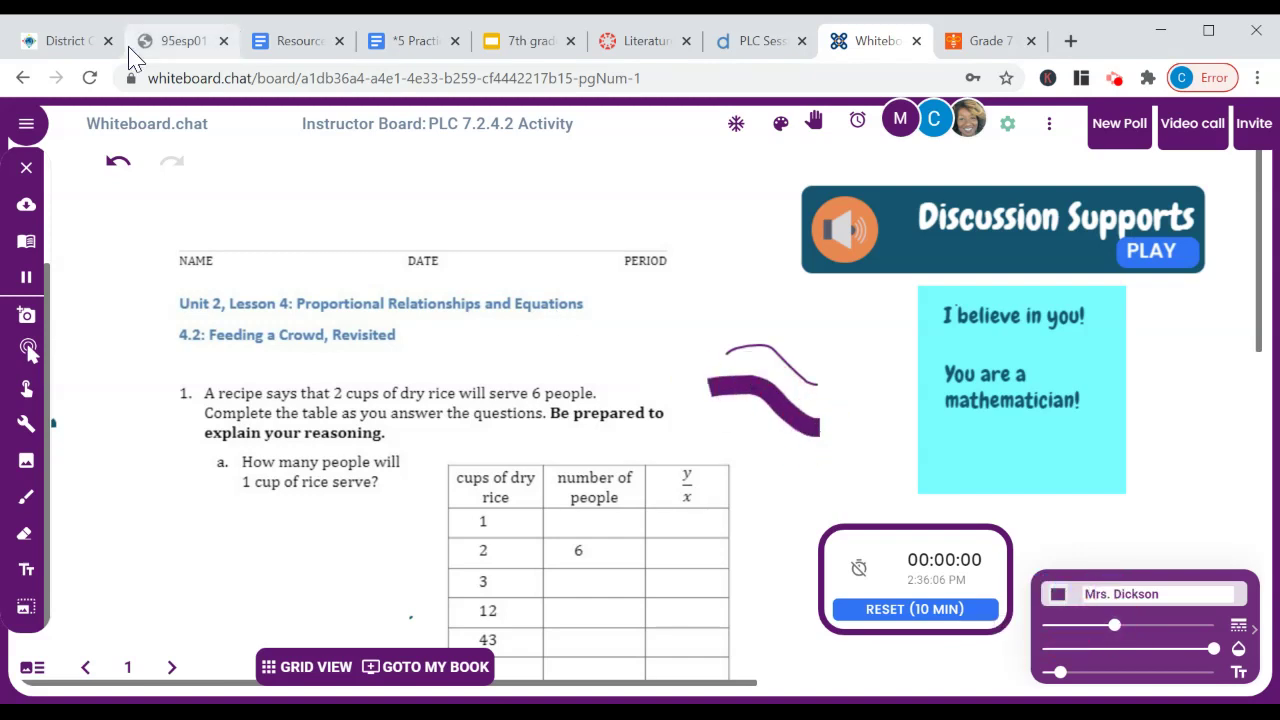
pyautogui.click(116, 168)
pyautogui.click(116, 168)
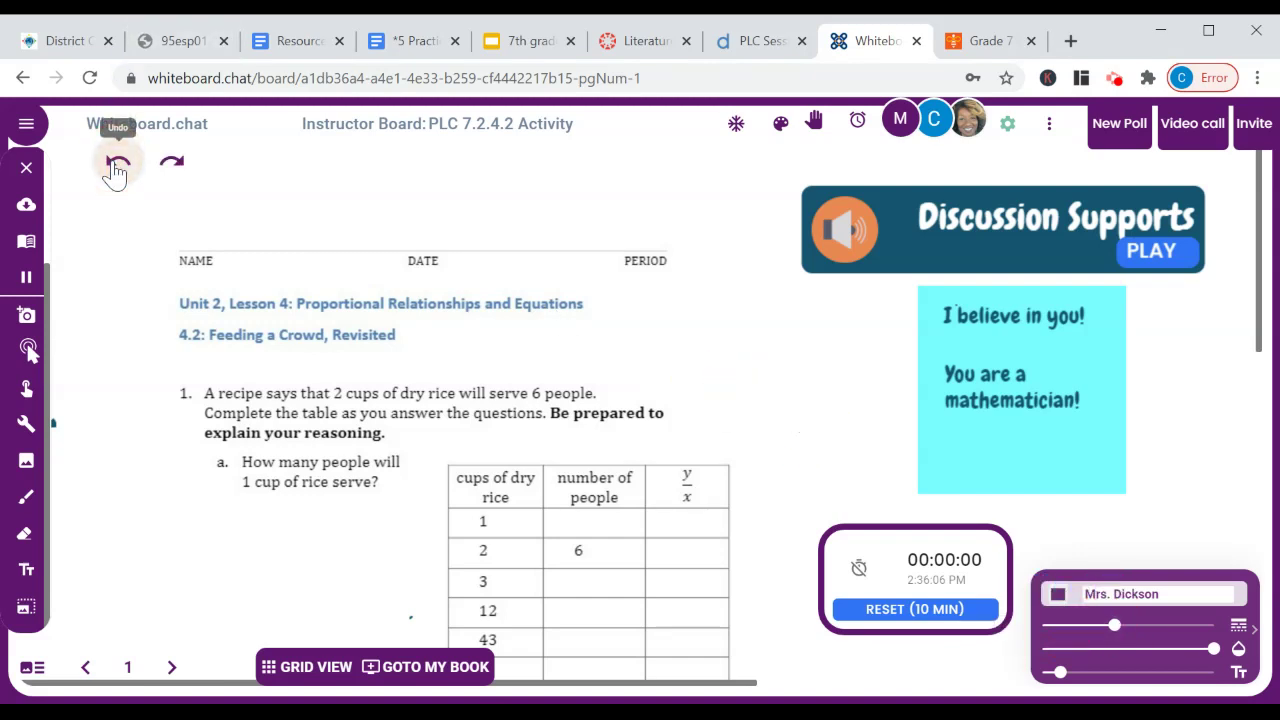
# - Place the test text "ffffff" on the board beside question 1 and undo it
pyautogui.moveTo(1216, 655)
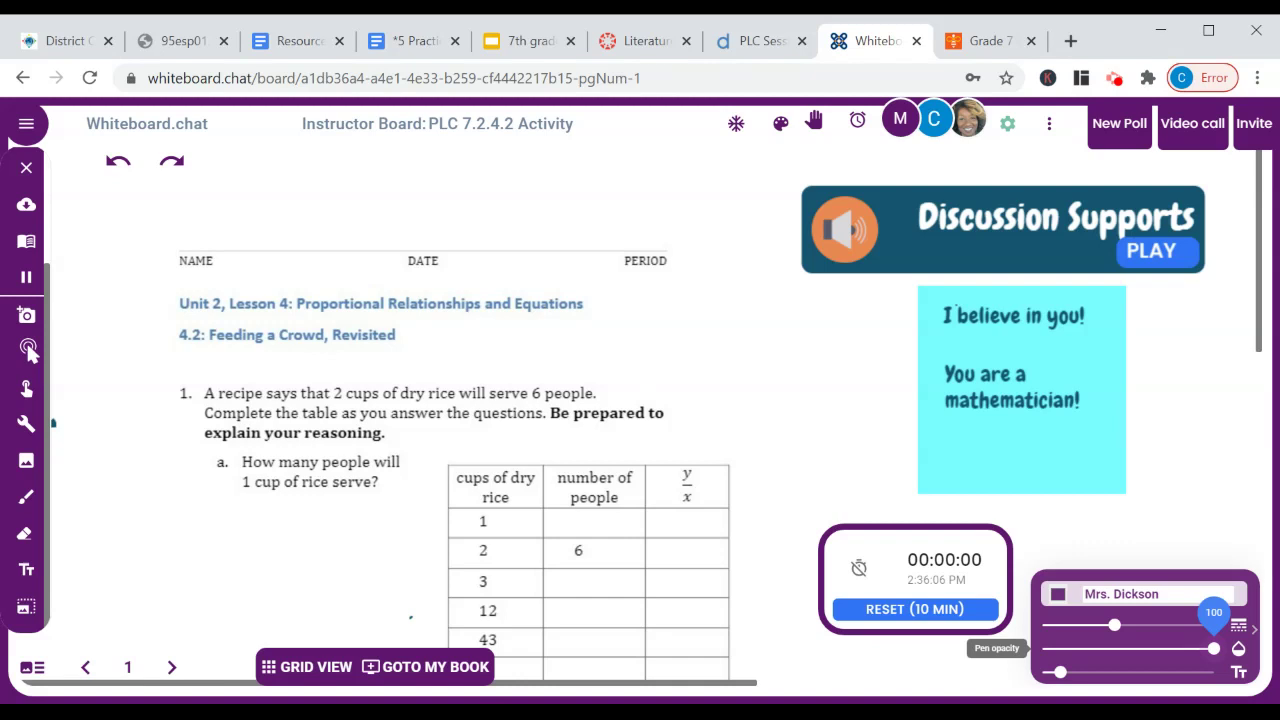
pyautogui.moveTo(1060, 676)
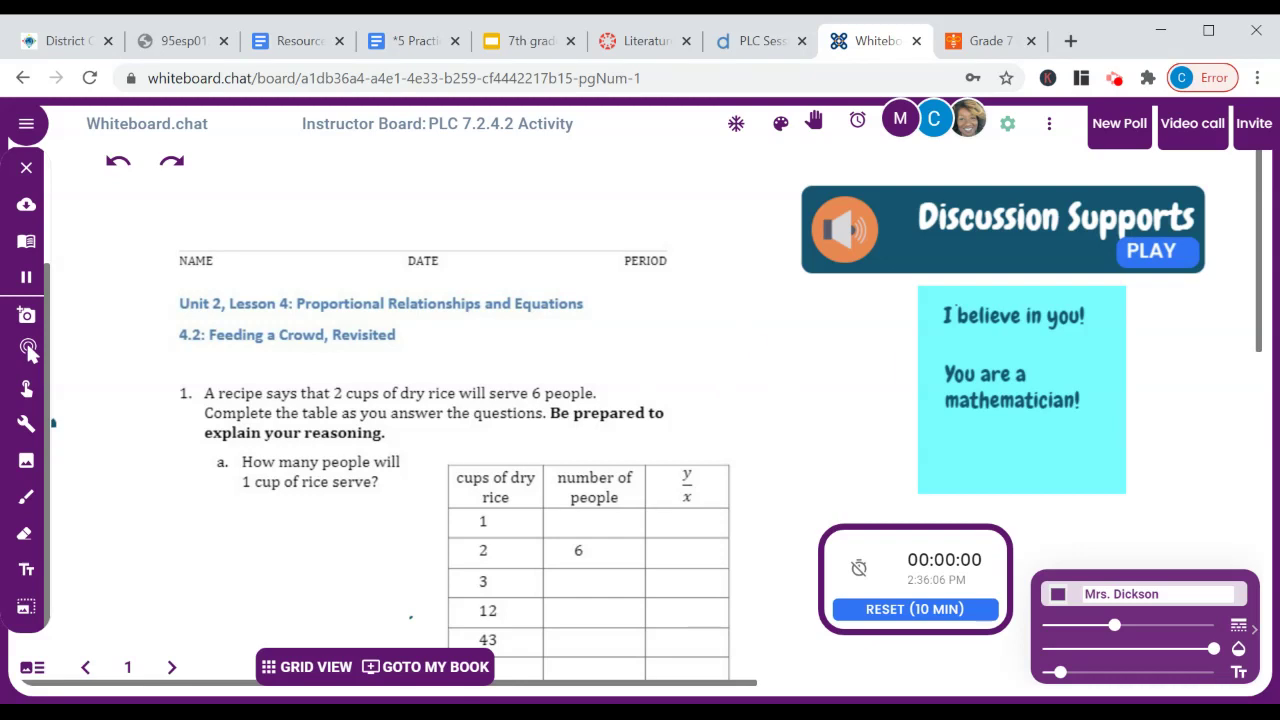
pyautogui.click(722, 366)
pyautogui.write('ffffff')
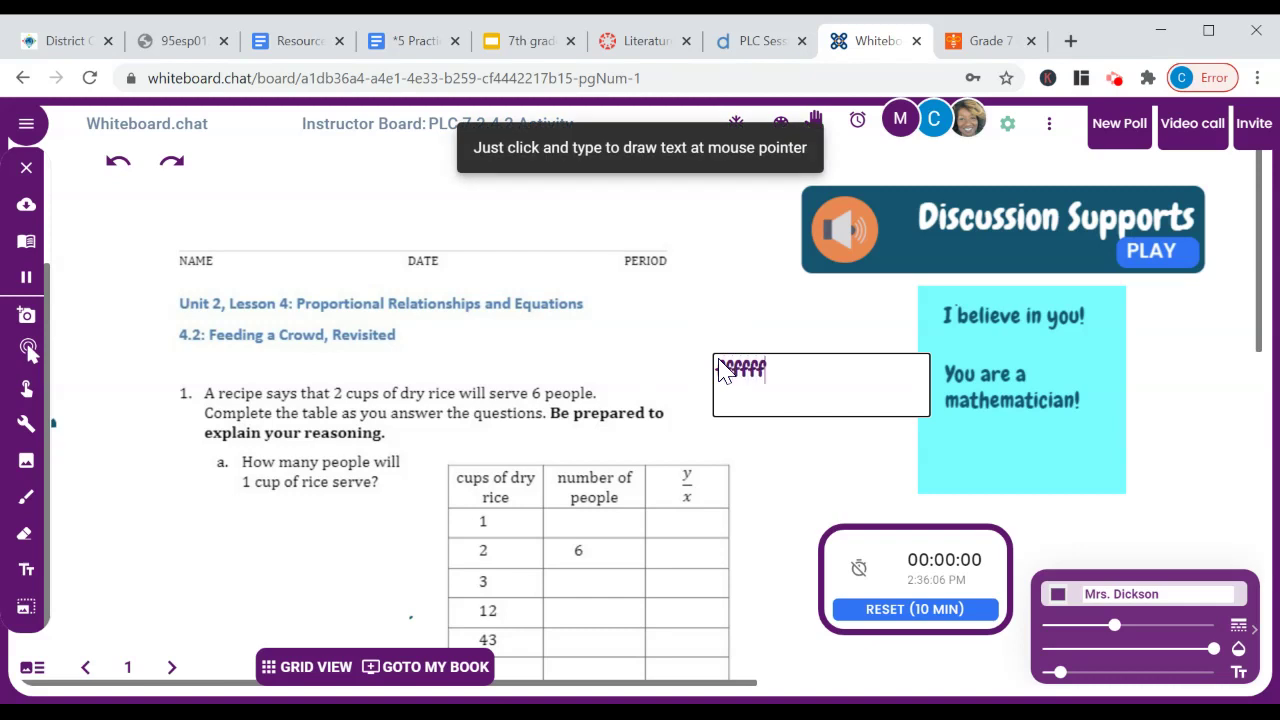
pyautogui.click(118, 164)
pyautogui.click(118, 164)
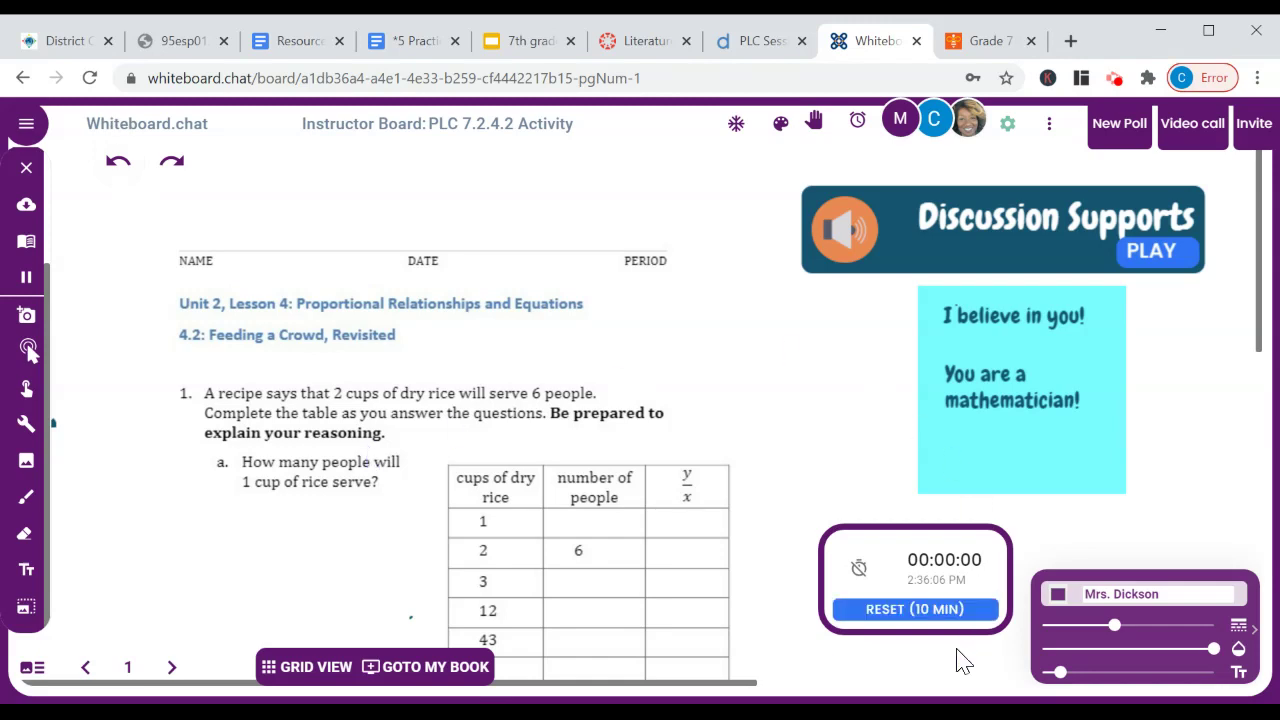
# - Open the board settings and examine the default screen size choices for the class, keeping Default Size (2000x1280)
pyautogui.click(1008, 128)
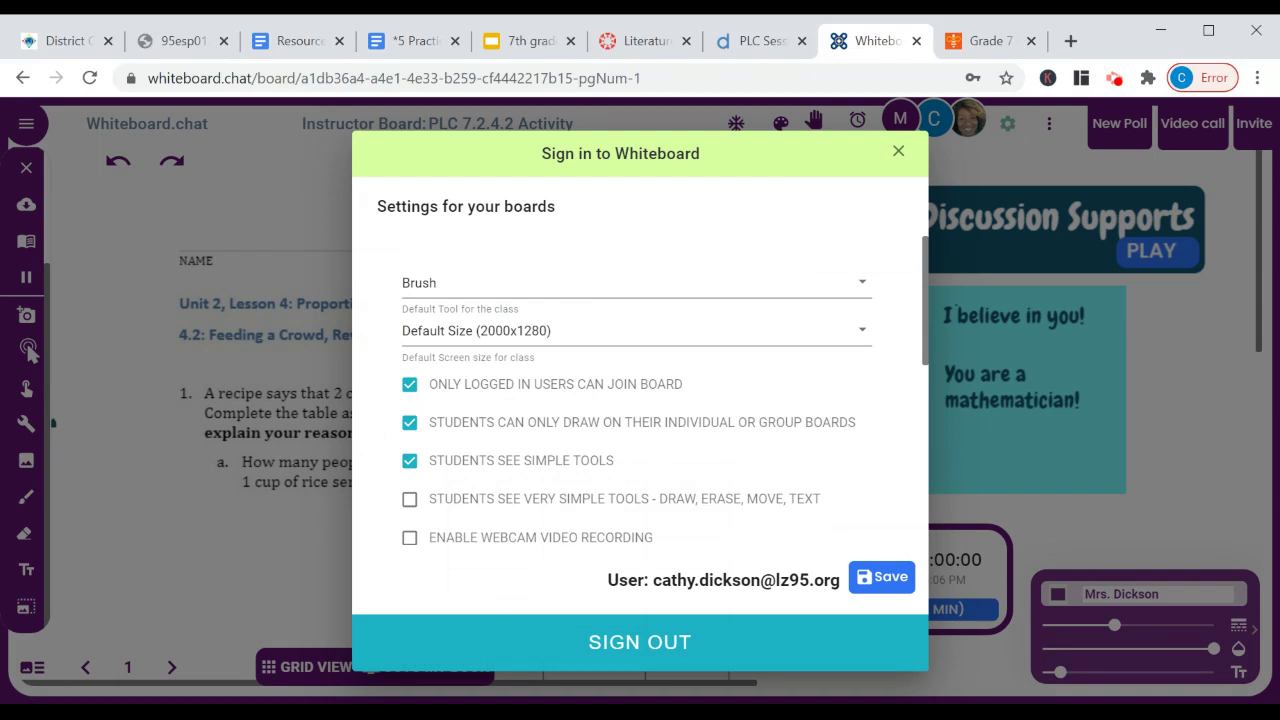
pyautogui.click(864, 340)
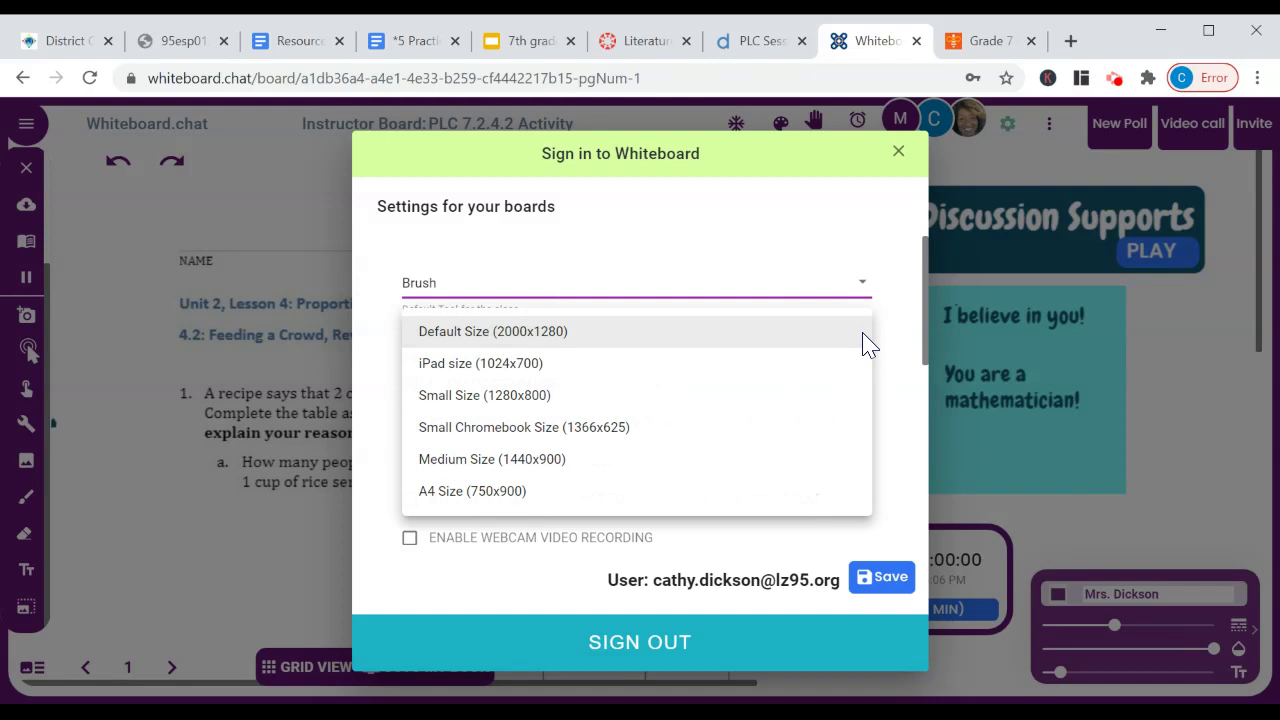
pyautogui.click(860, 334)
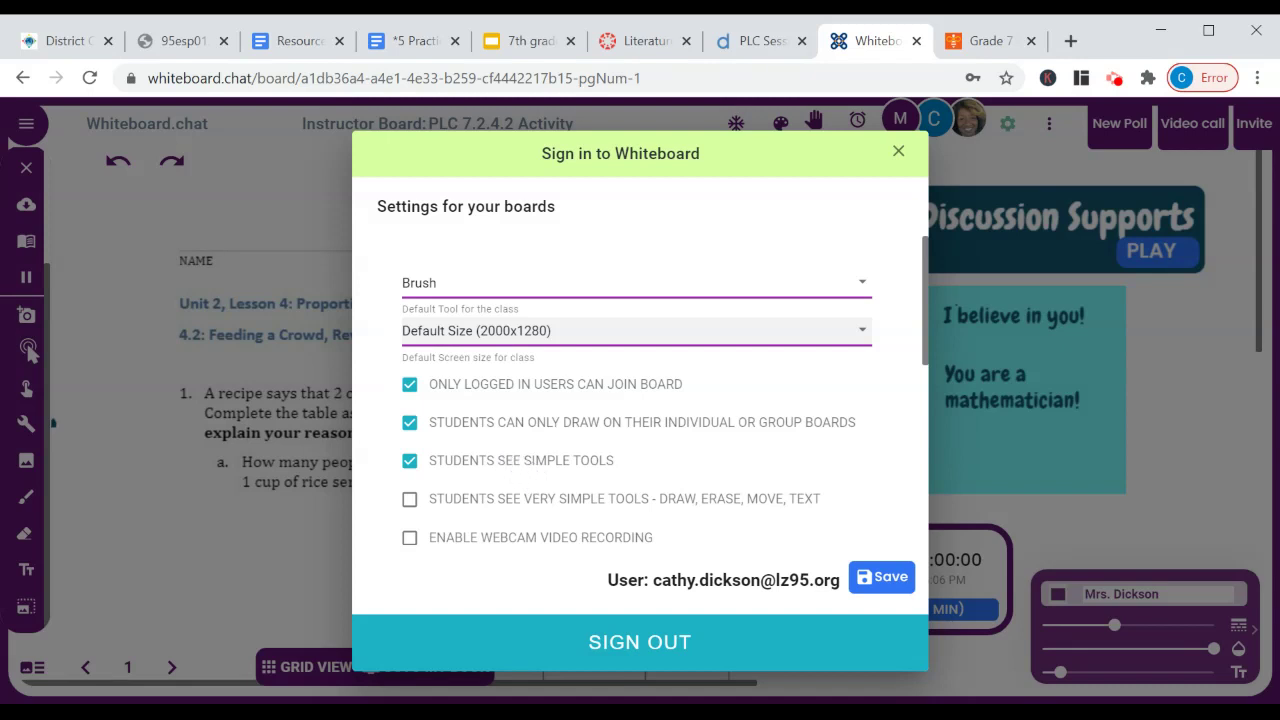
# - Try switching the simple and very simple student tool options, and restore both to their original state
pyautogui.click(410, 502)
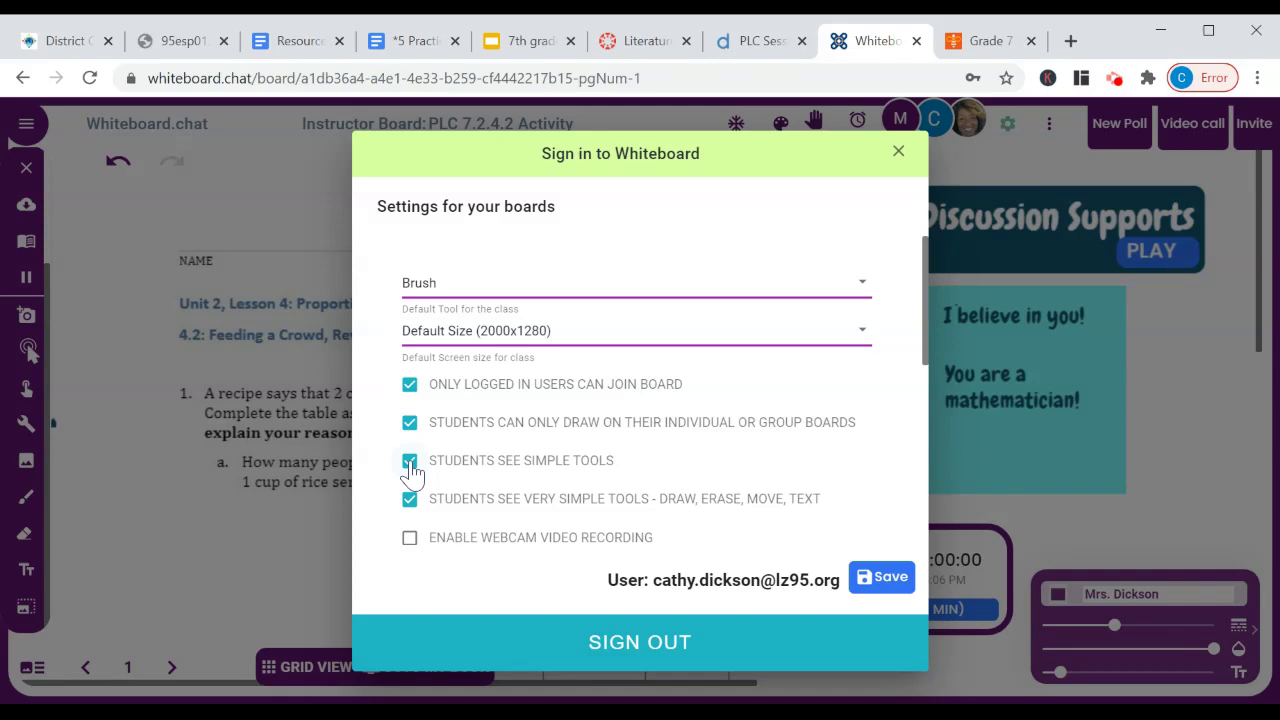
pyautogui.click(410, 462)
pyautogui.click(411, 466)
pyautogui.click(410, 503)
# - Reveal the co-teacher invite link in the board settings
pyautogui.moveTo(925, 297); pyautogui.dragTo(931, 400)
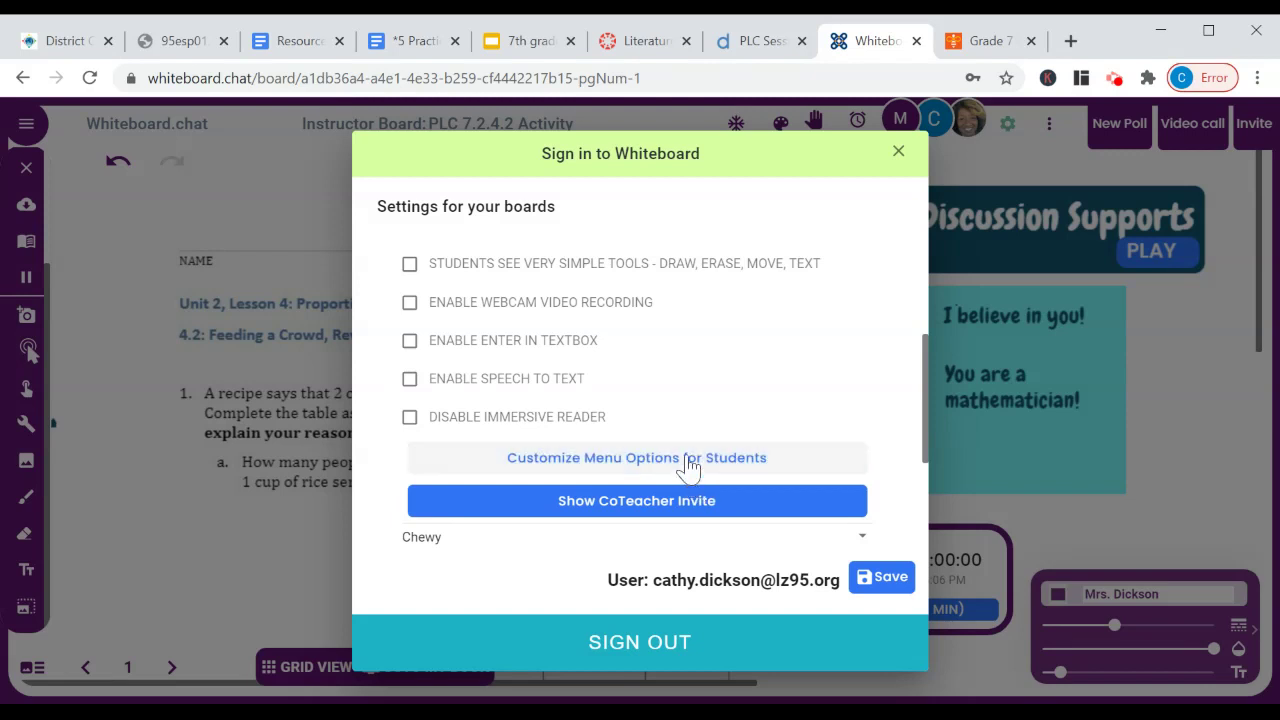
pyautogui.moveTo(925, 390); pyautogui.dragTo(923, 466)
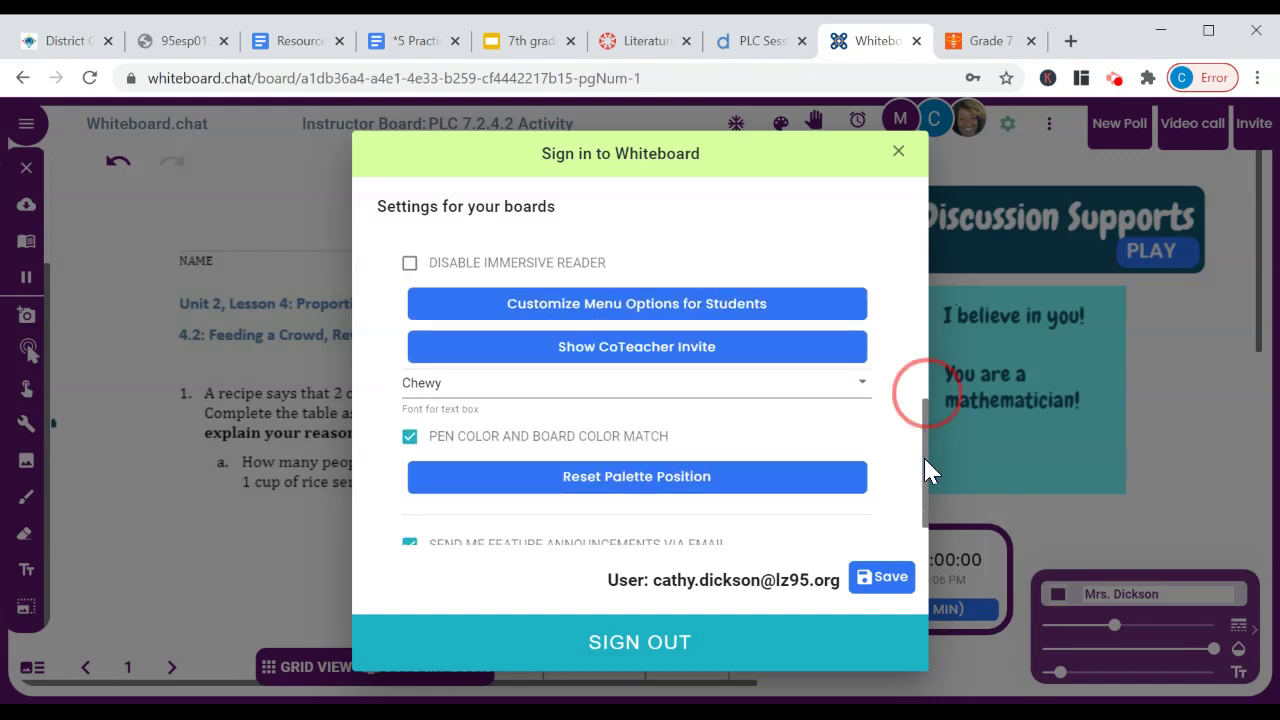
pyautogui.click(705, 352)
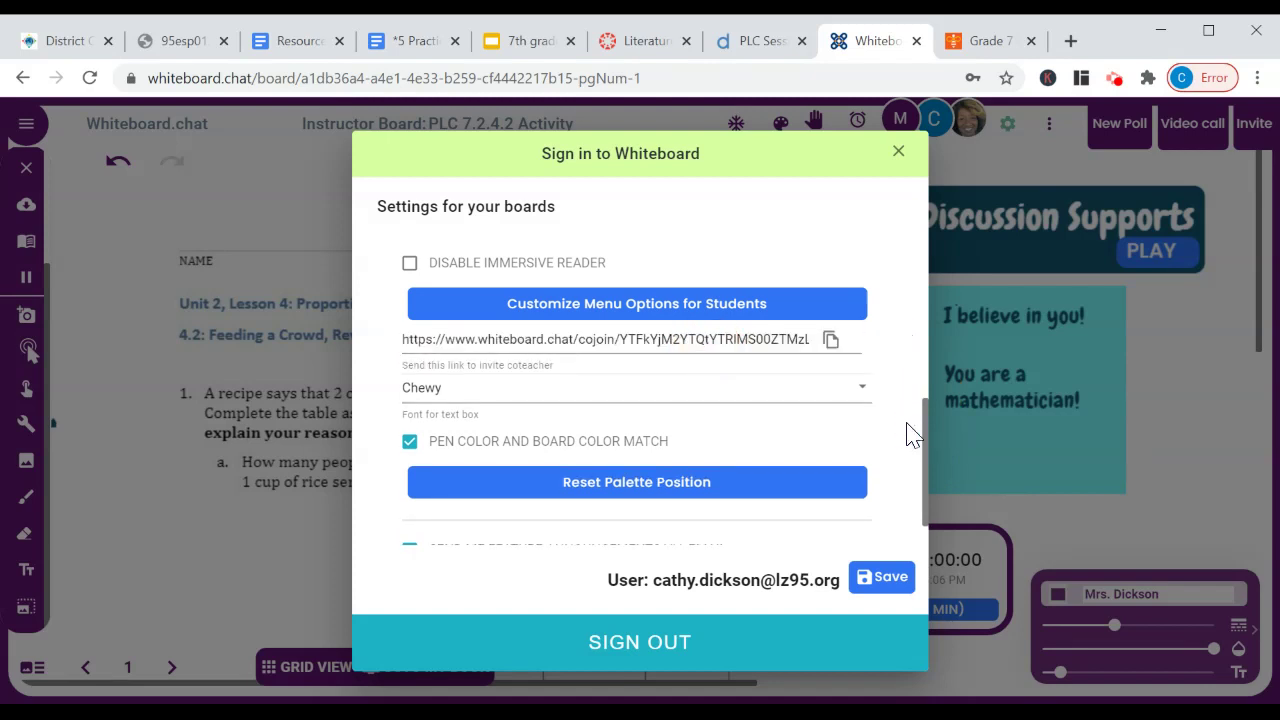
# - Reset the palette position and save the board settings
pyautogui.moveTo(925, 419); pyautogui.dragTo(925, 438)
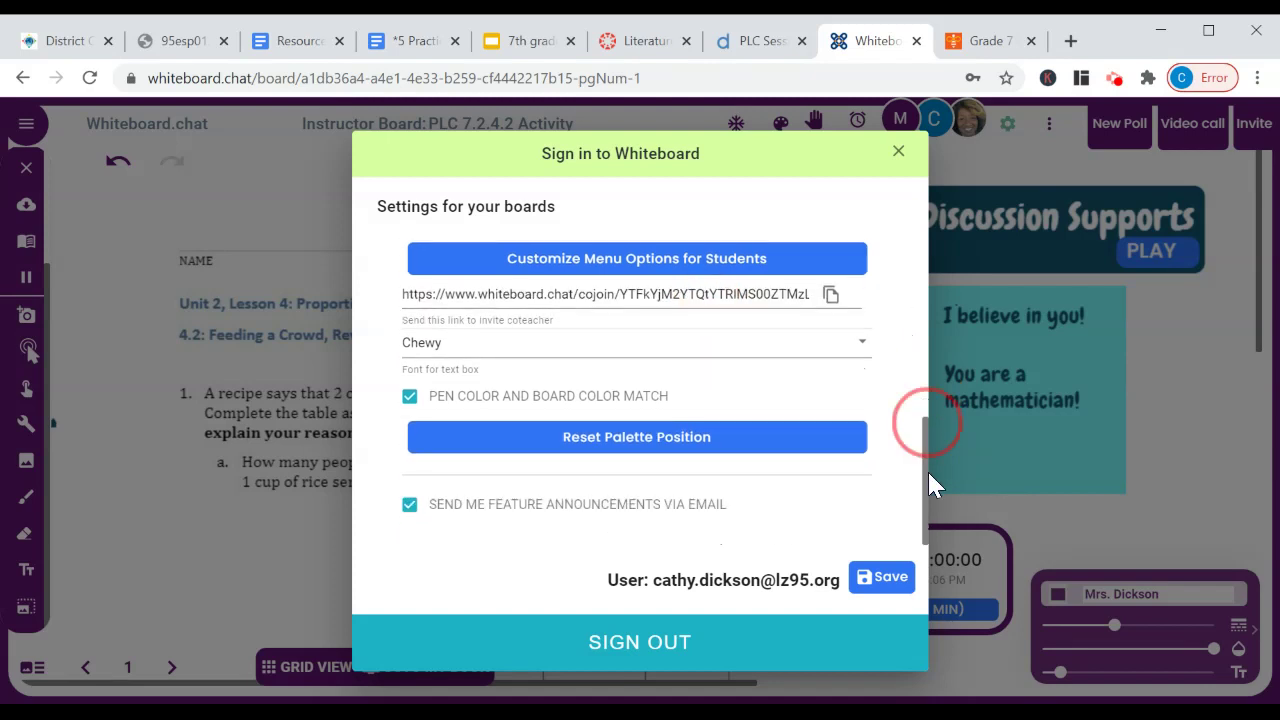
pyautogui.click(851, 450)
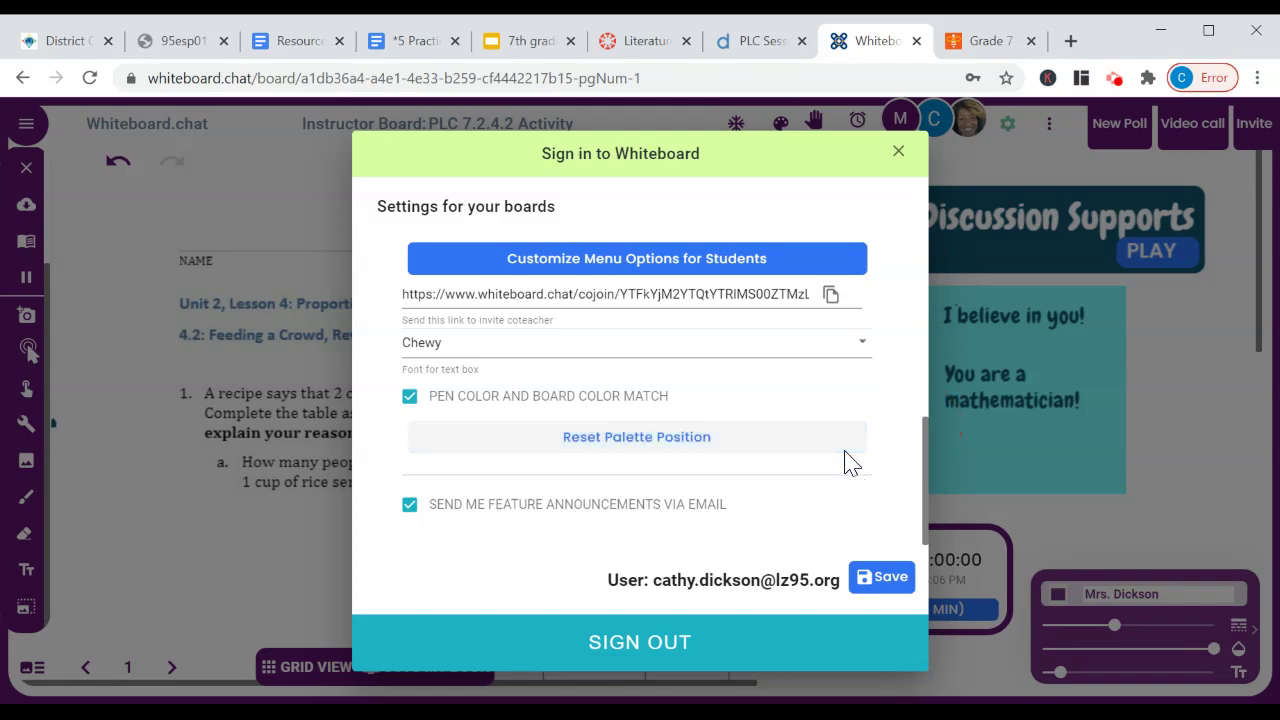
pyautogui.click(882, 588)
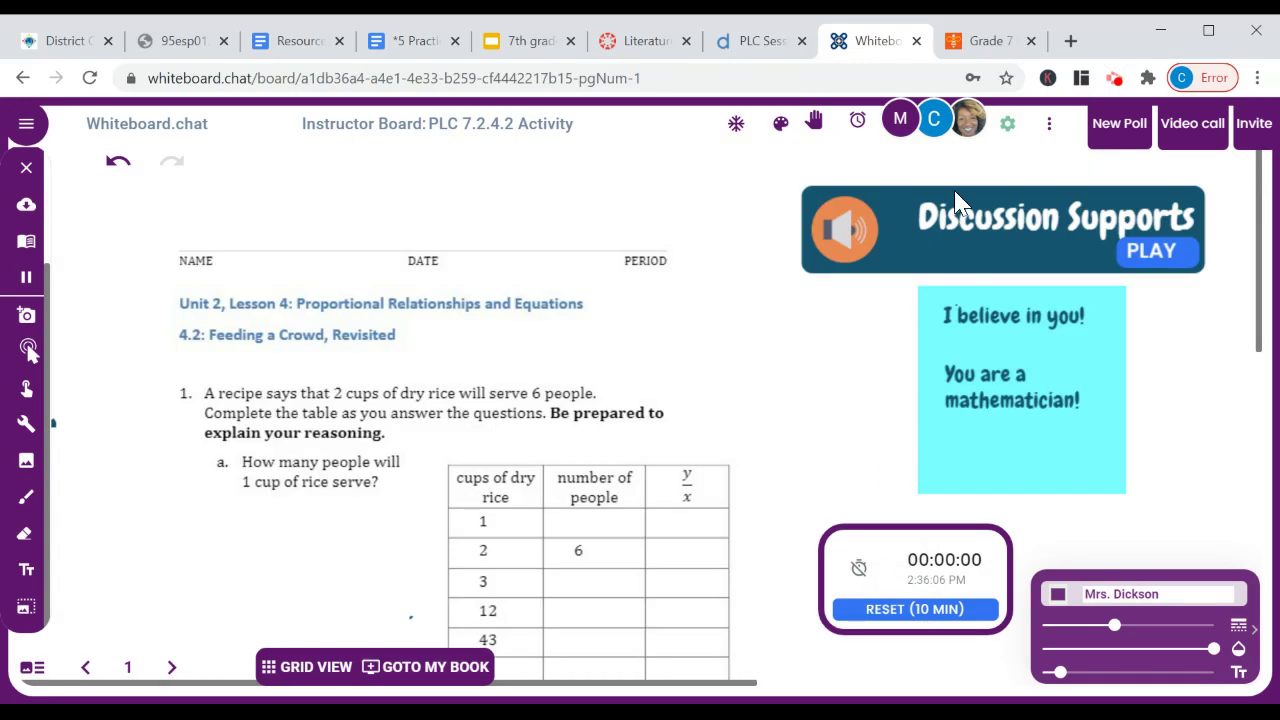
# - View the list of class board participants and close it
pyautogui.click(1050, 127)
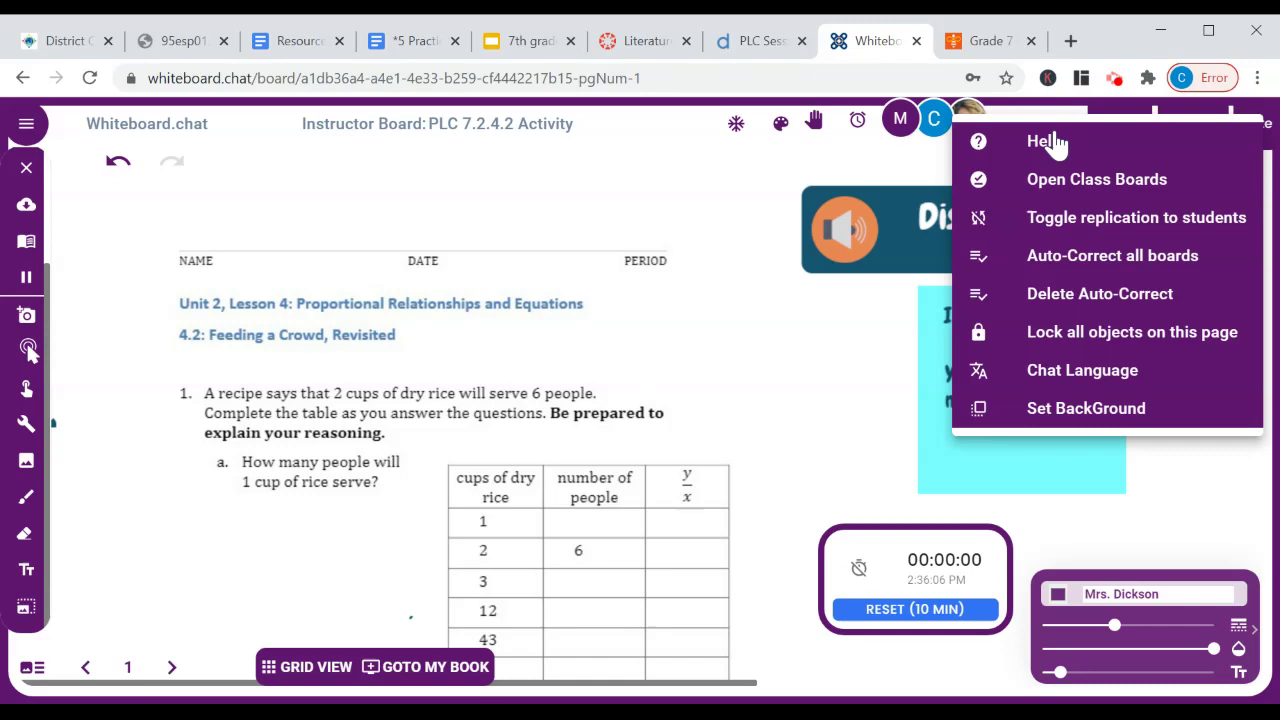
pyautogui.click(1074, 184)
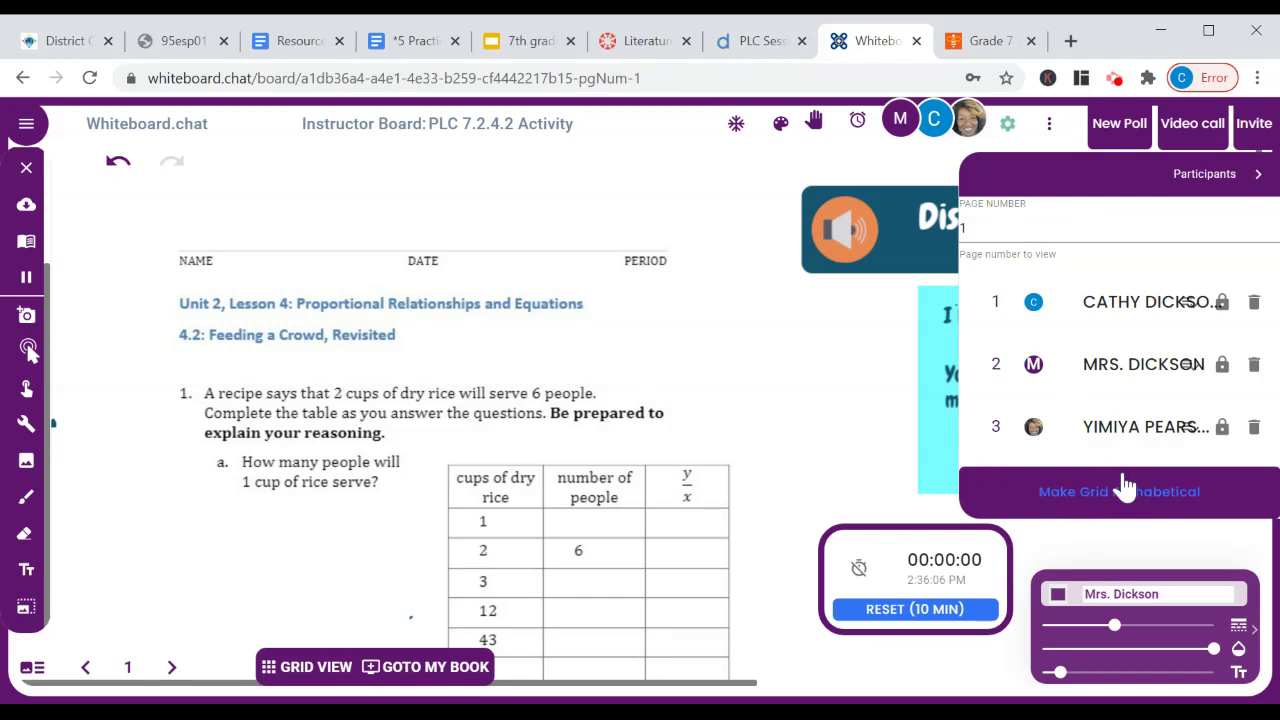
pyautogui.click(1230, 188)
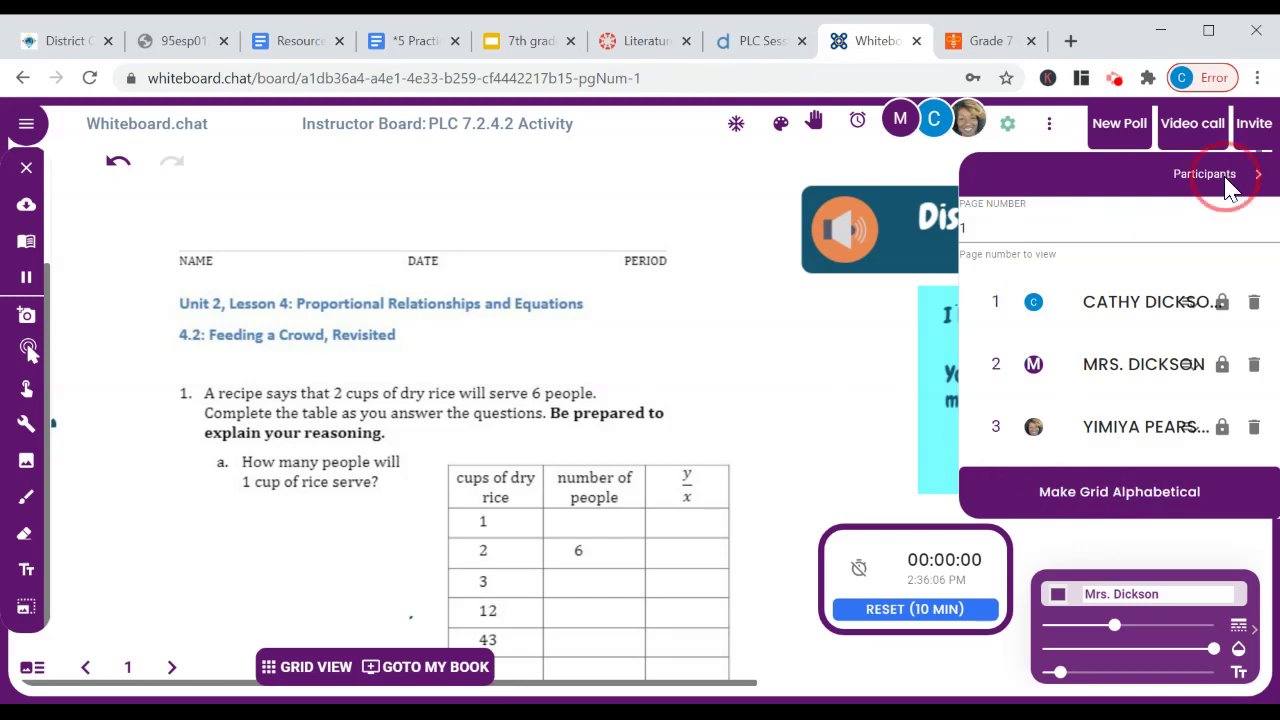
pyautogui.click(1258, 180)
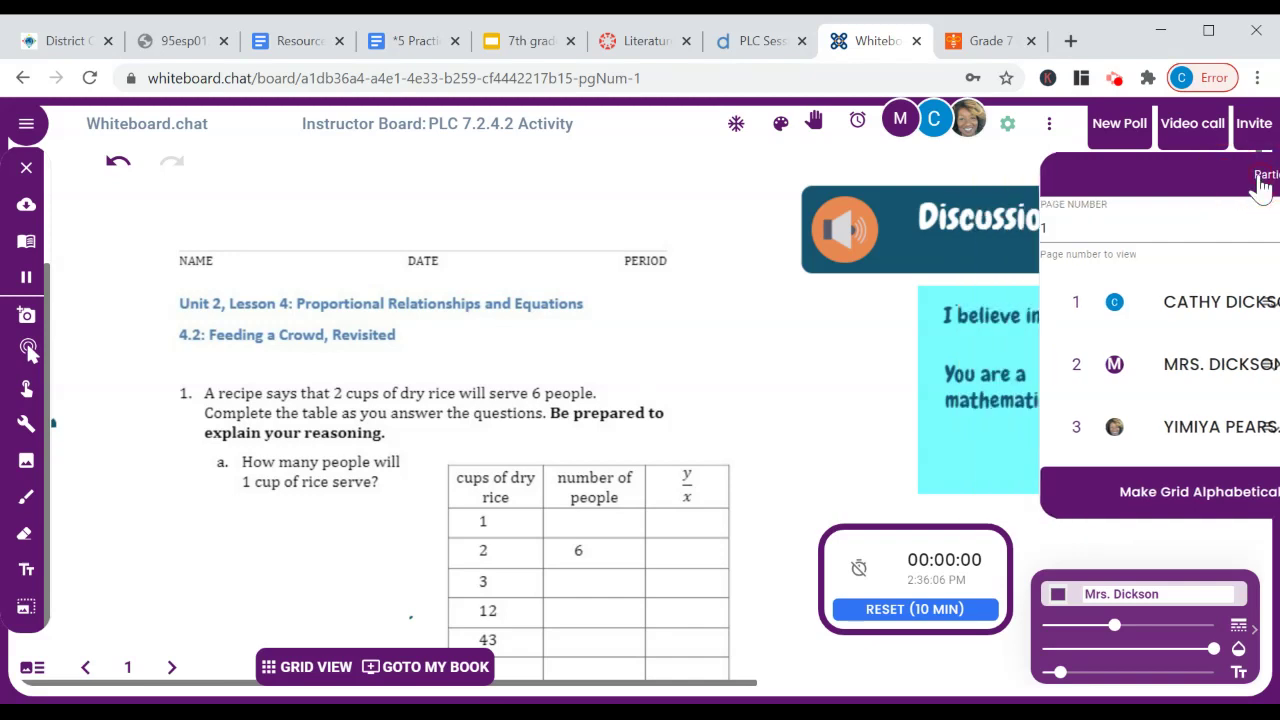
# - View the additional board options and the participant management controls, and close both
pyautogui.click(1049, 125)
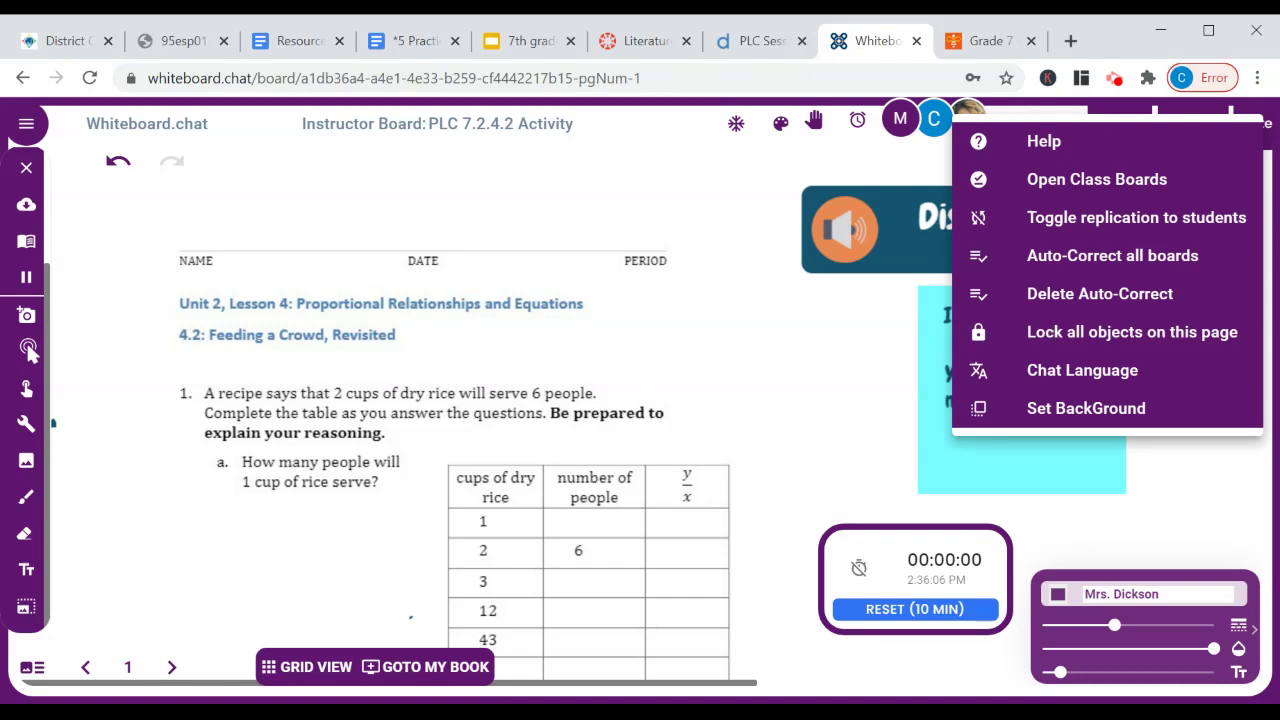
pyautogui.click(1053, 340)
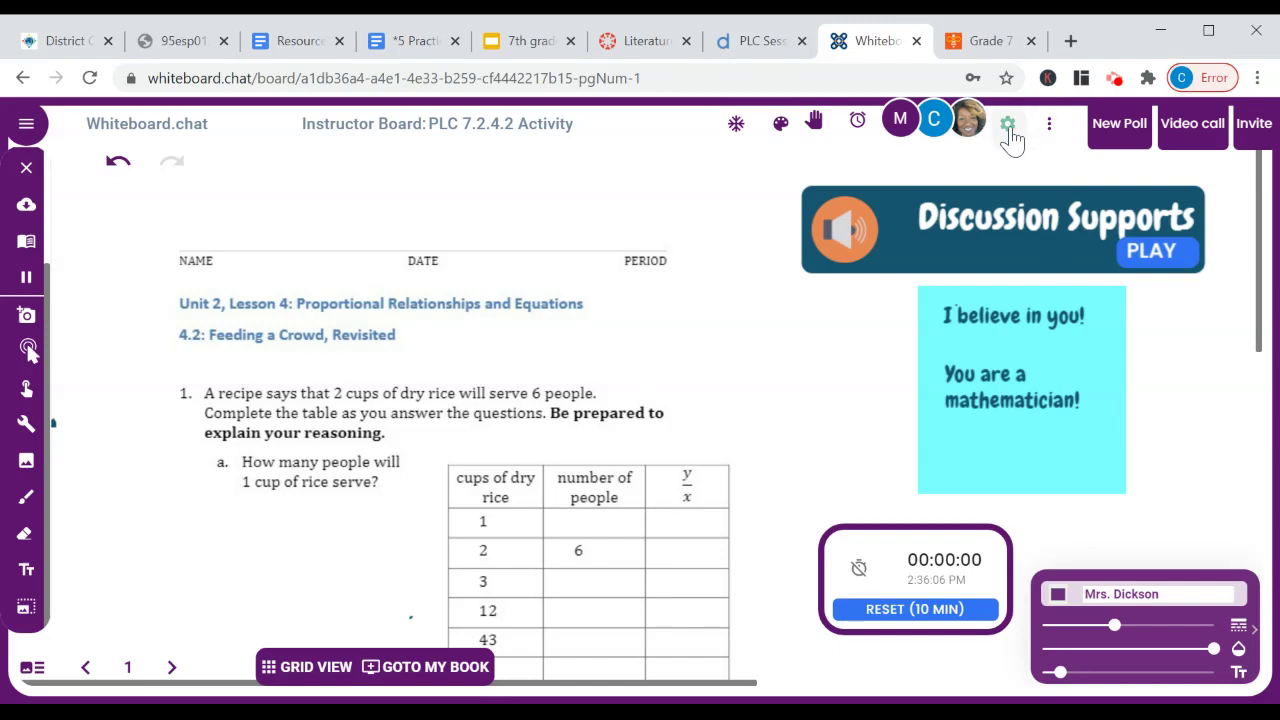
pyautogui.click(936, 127)
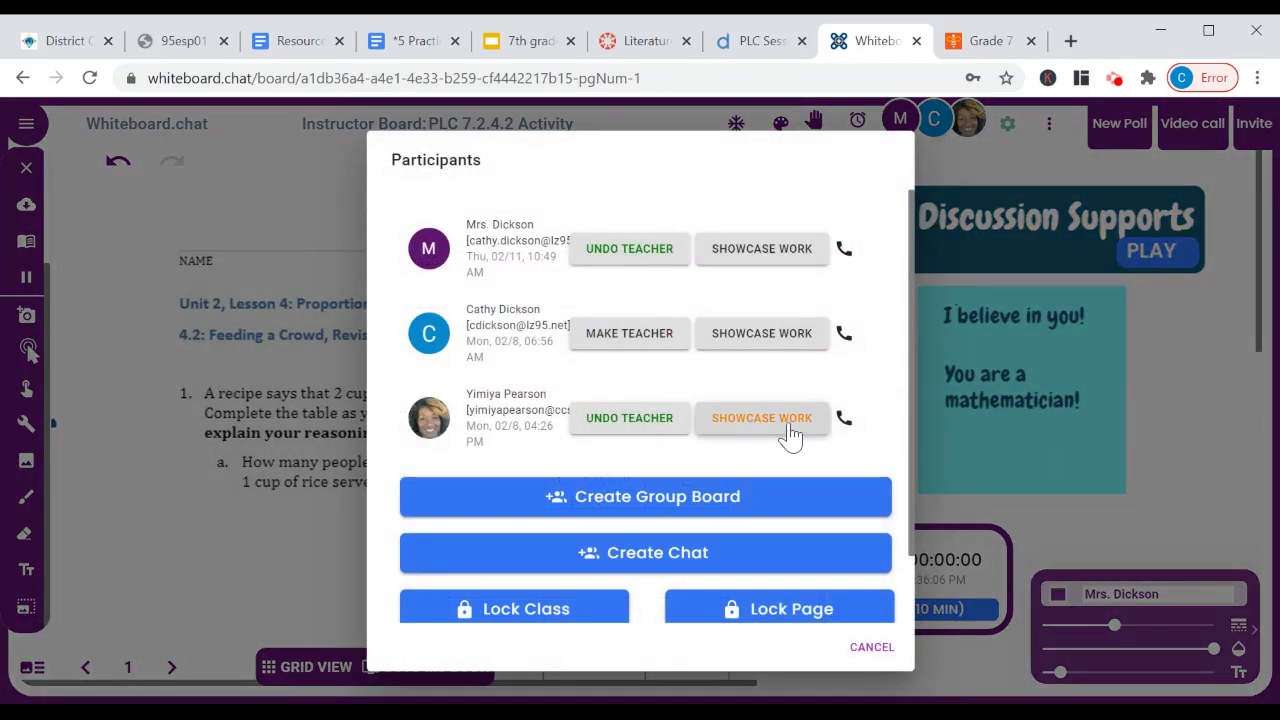
pyautogui.scroll(-1, 776, 457)
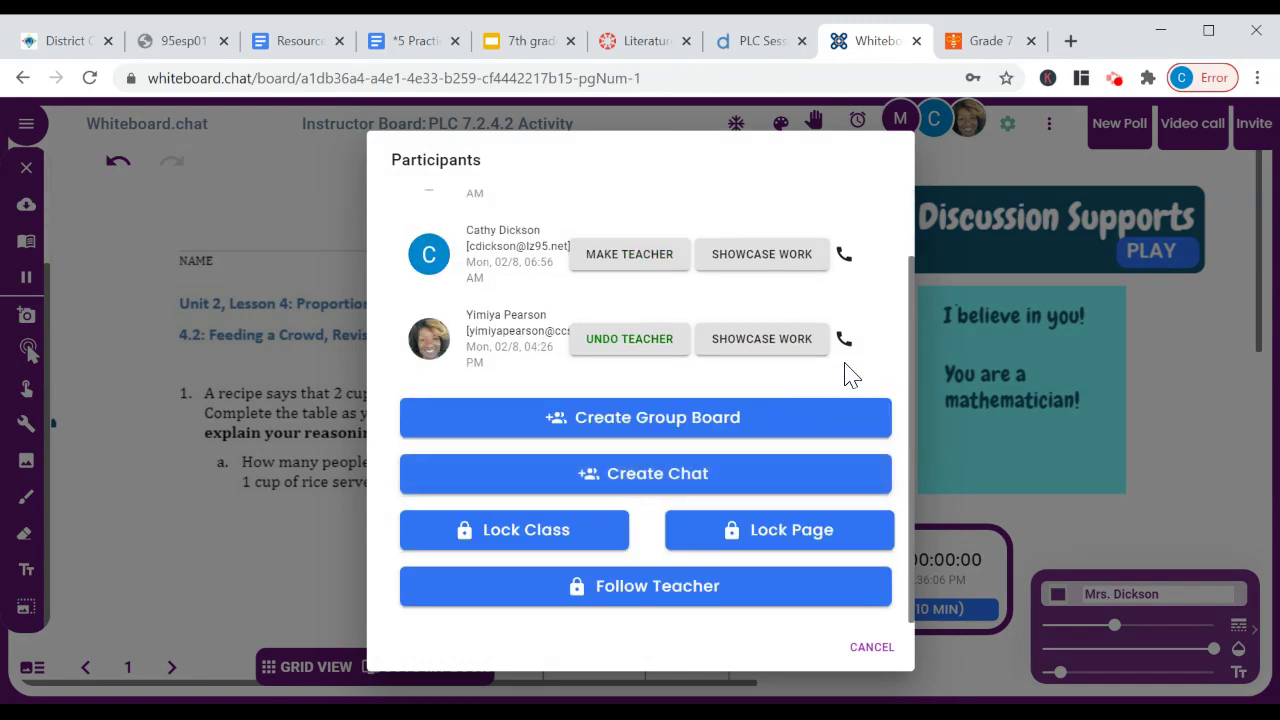
pyautogui.click(1158, 439)
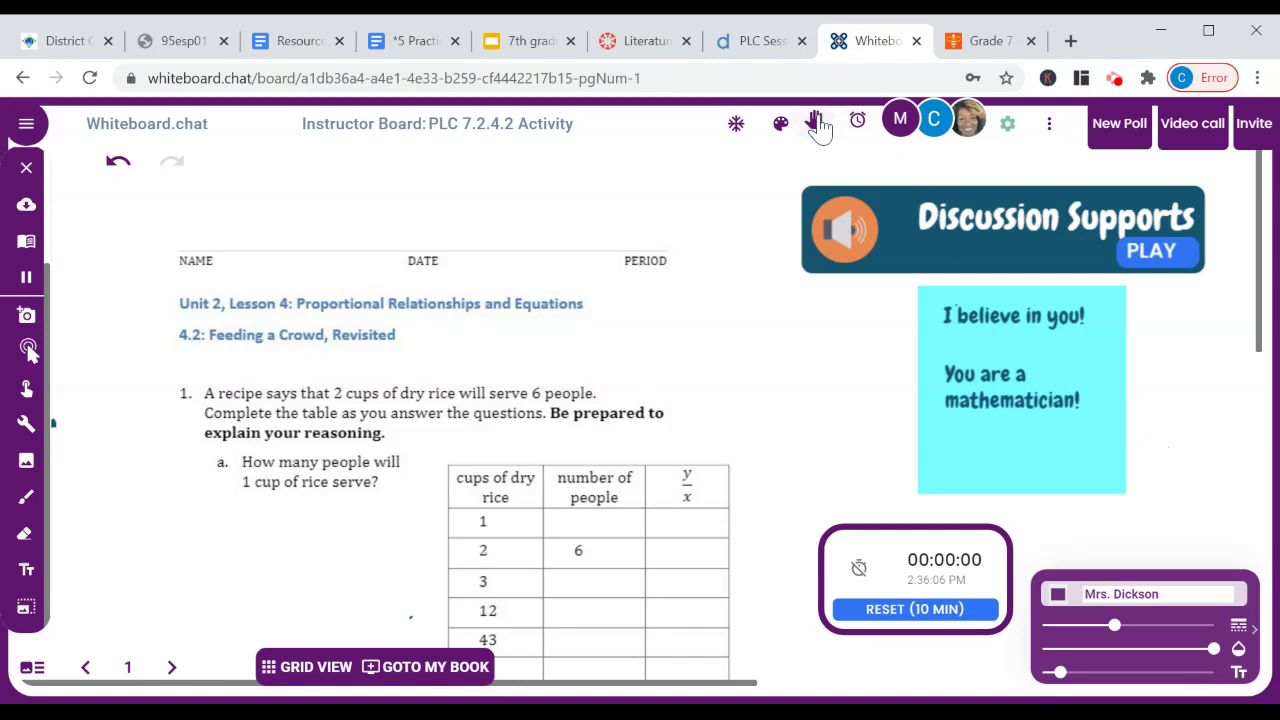
# - Switch to the class grid view and open the third participant's student board
pyautogui.click(314, 667)
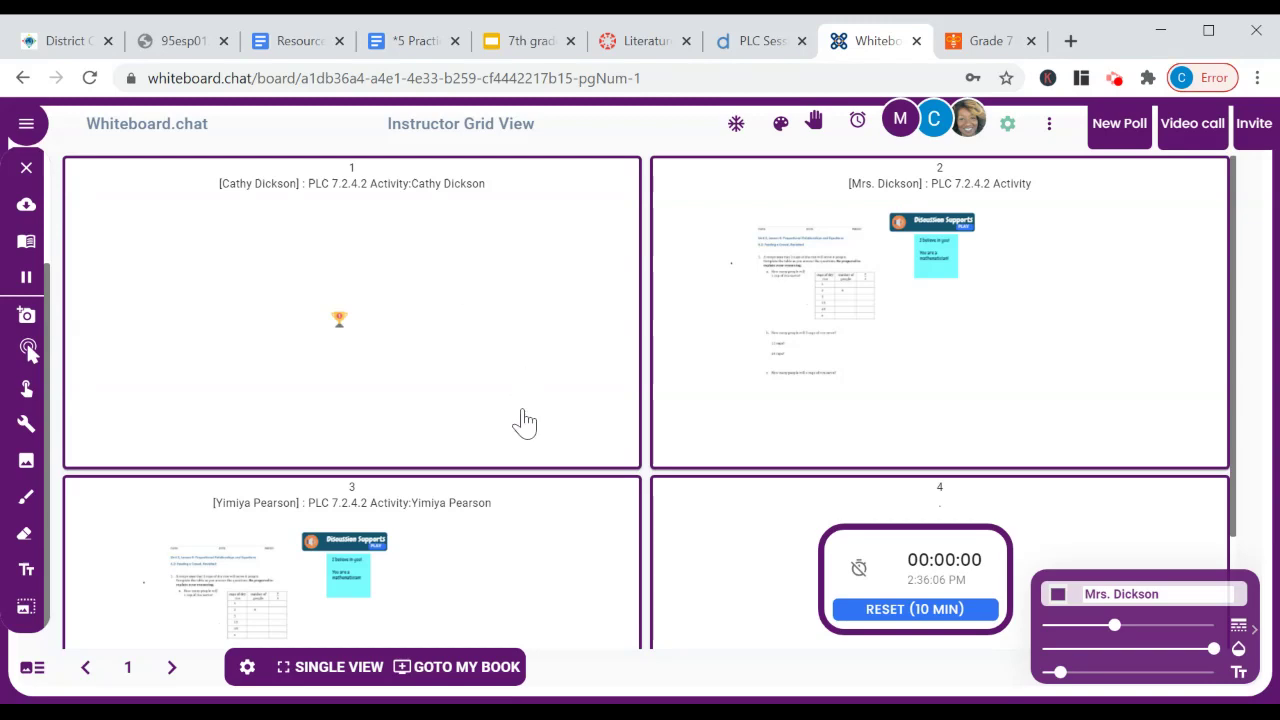
pyautogui.click(463, 565)
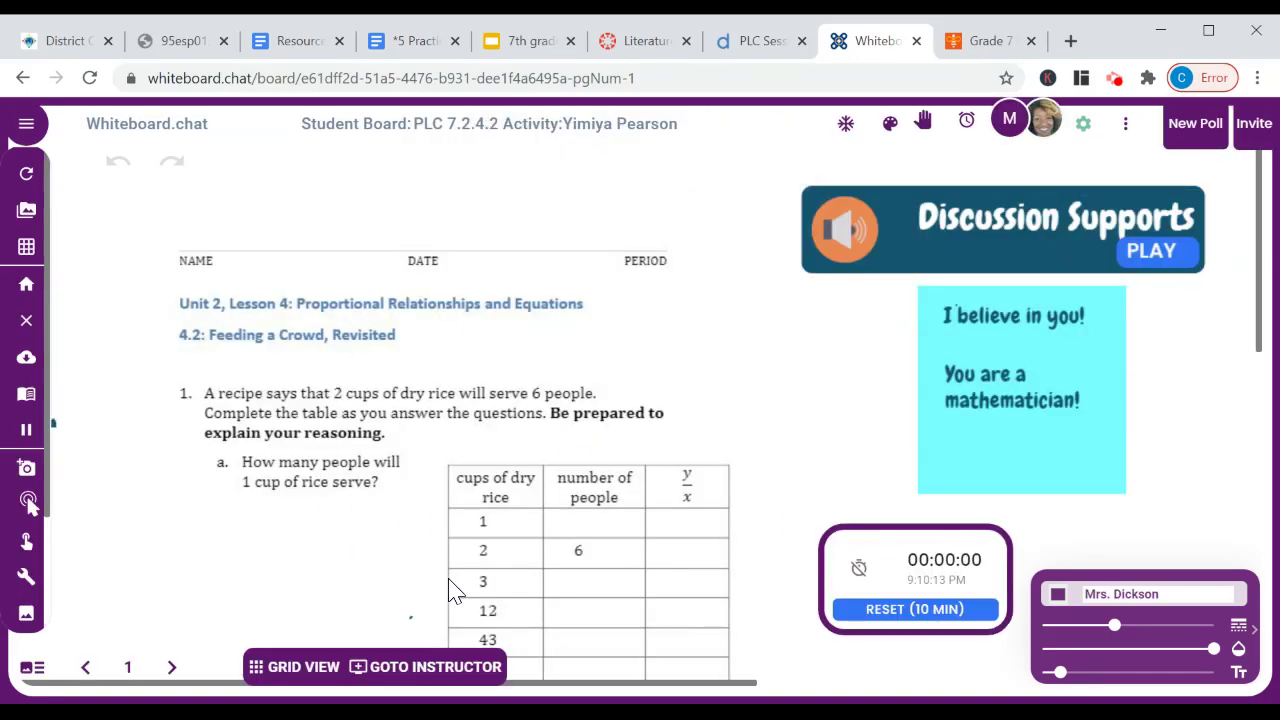
# - Add the GREAT sticker from the Reward collection to the student's worksheet, and close the object and colour palettes
pyautogui.click(890, 125)
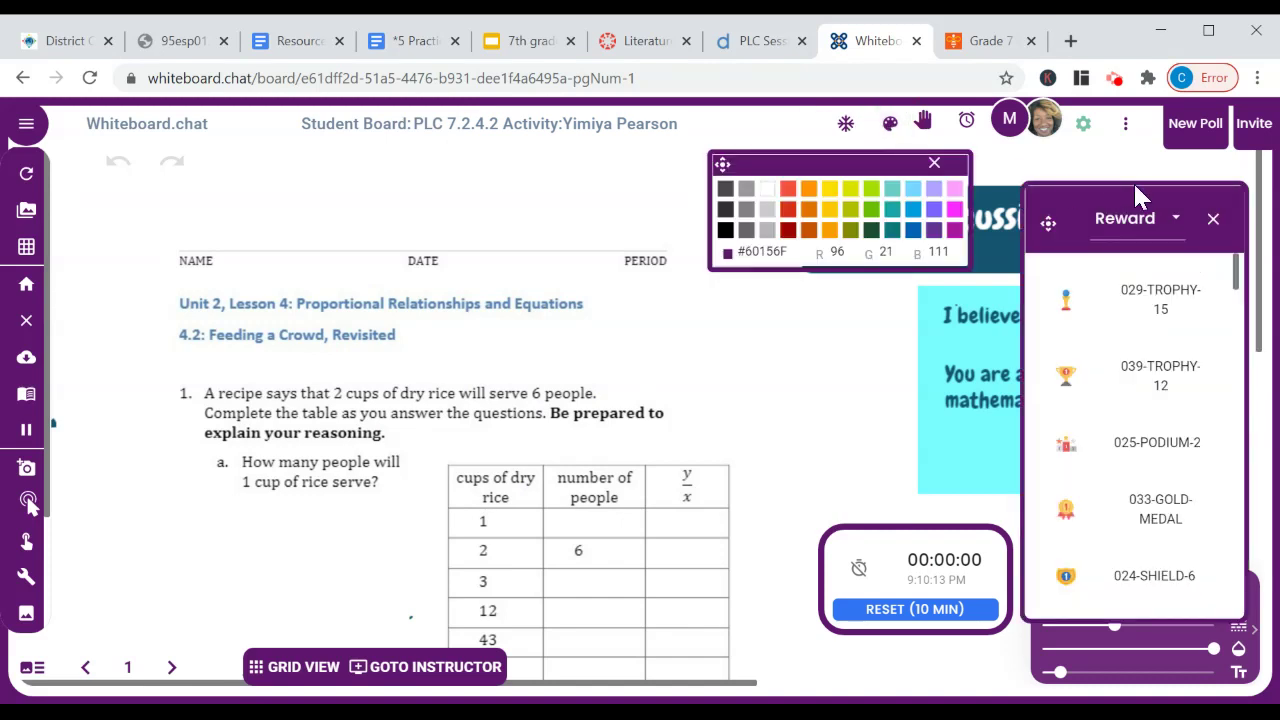
pyautogui.click(1176, 218)
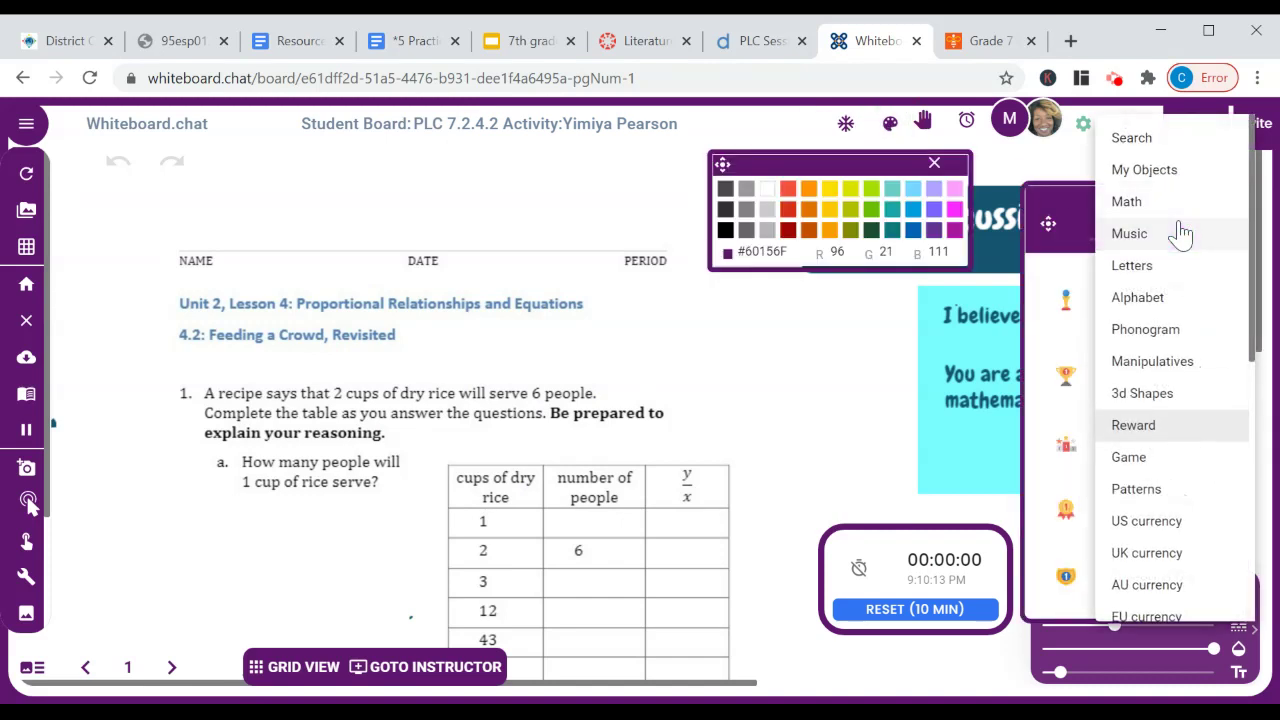
pyautogui.click(1157, 428)
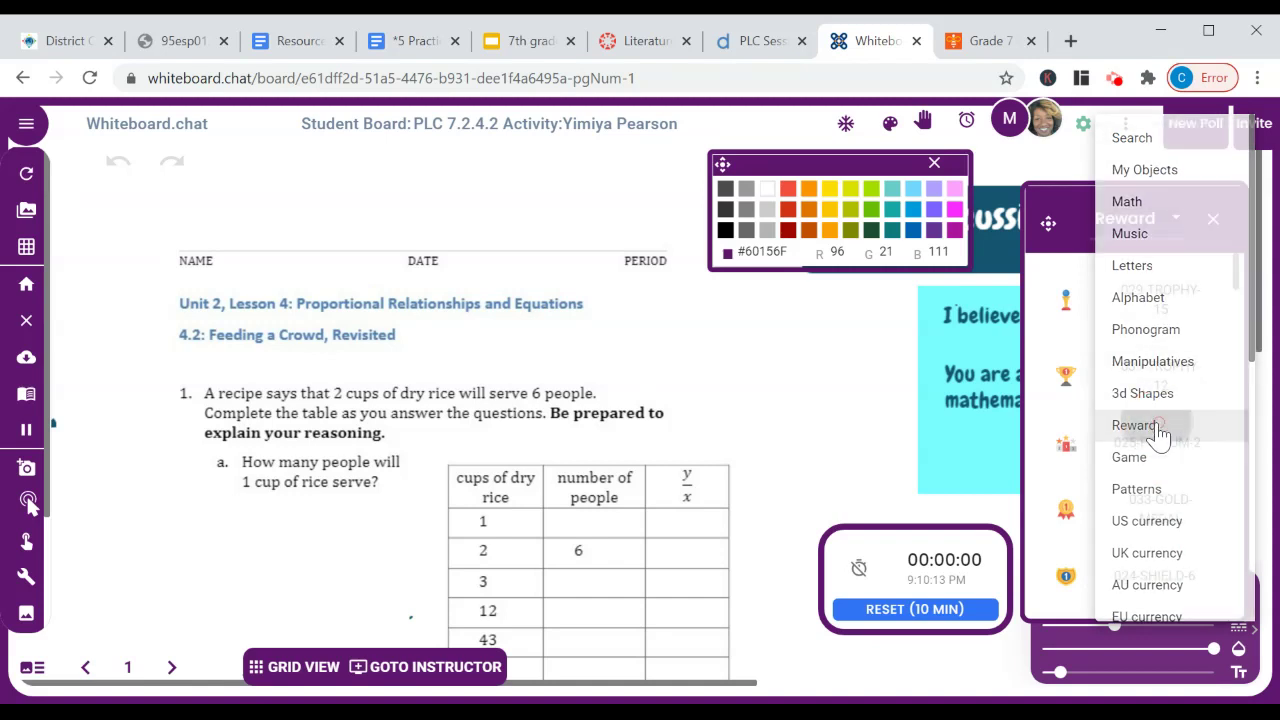
pyautogui.moveTo(1237, 276); pyautogui.dragTo(1250, 385)
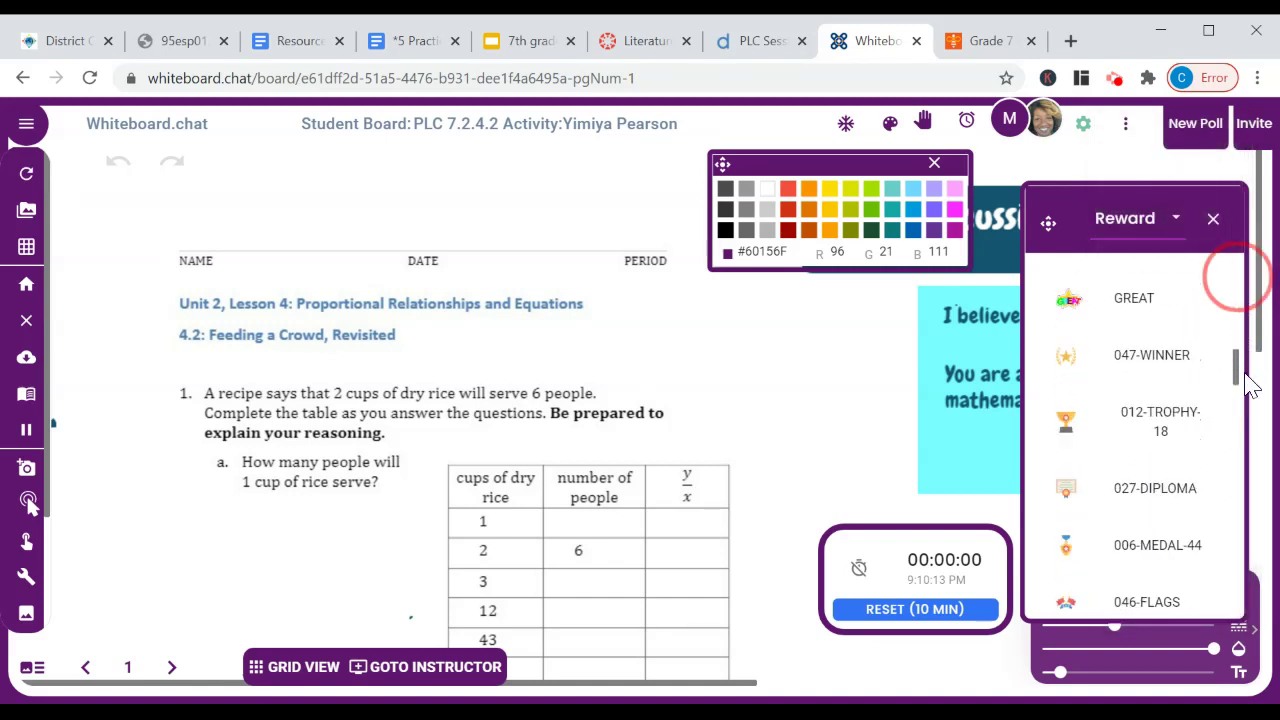
pyautogui.click(1118, 300)
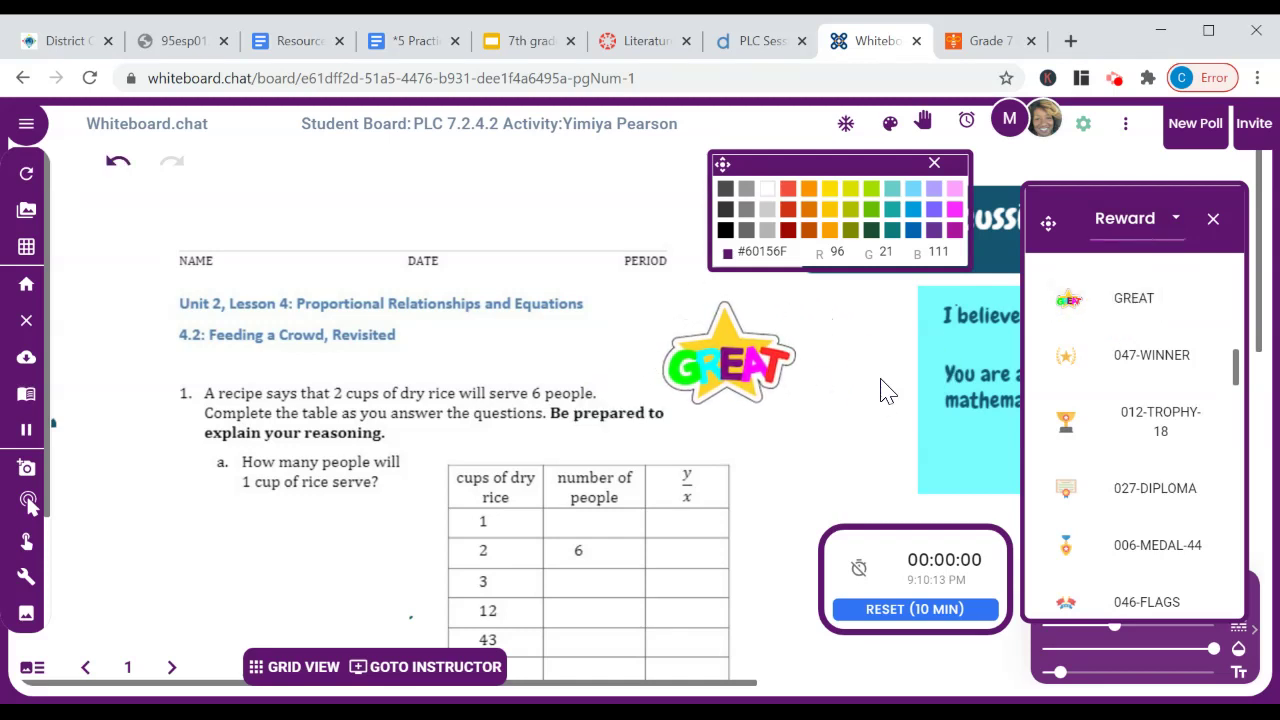
pyautogui.click(1213, 218)
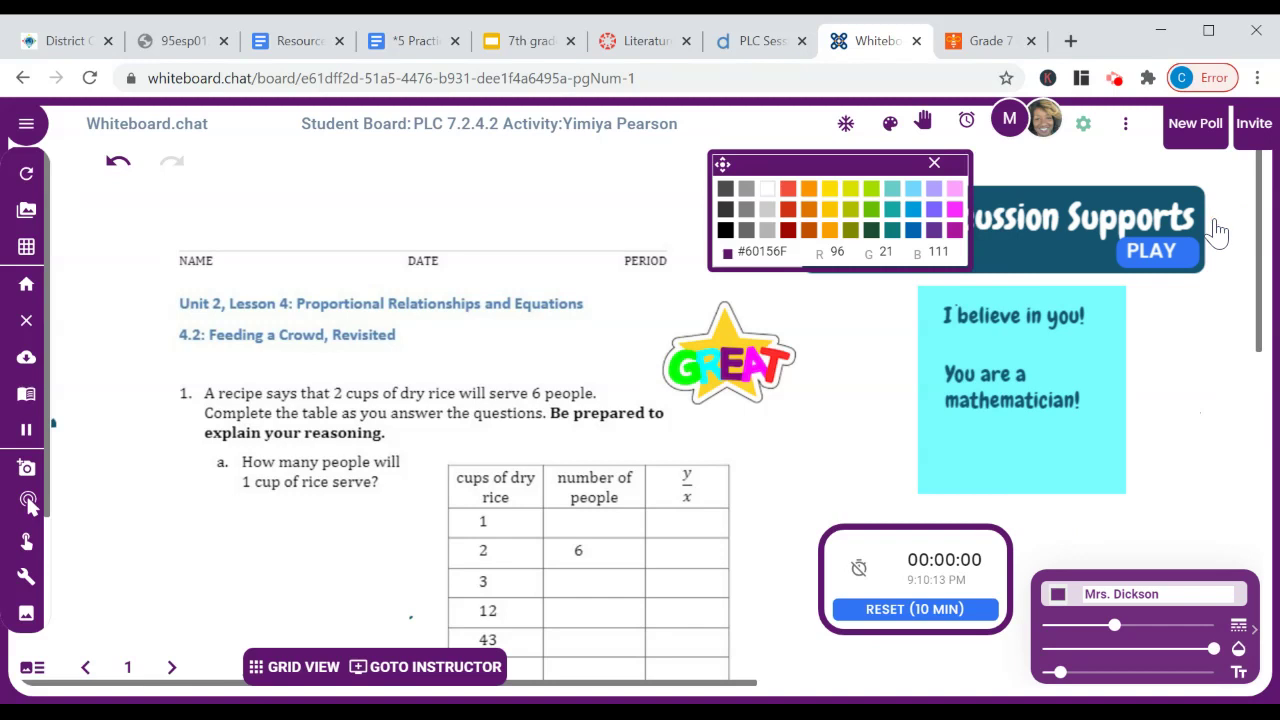
pyautogui.click(935, 164)
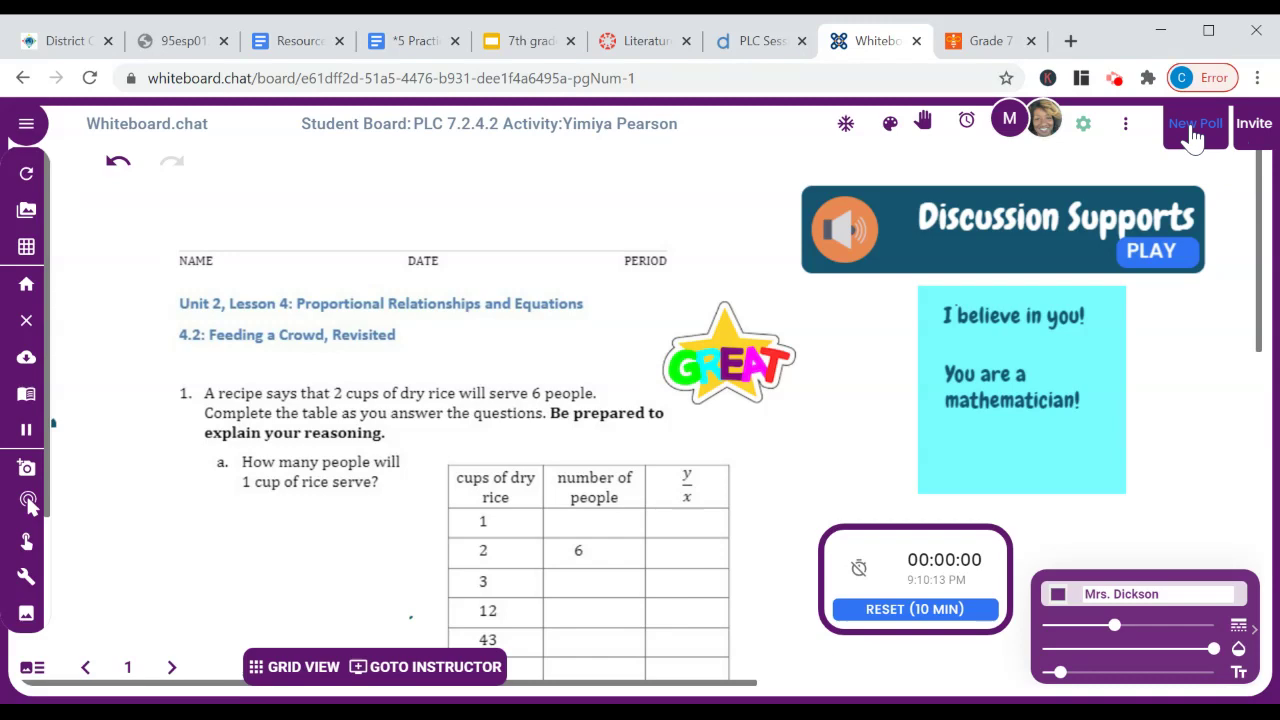
# - View the options for inviting others to the student board and close them
pyautogui.click(1256, 130)
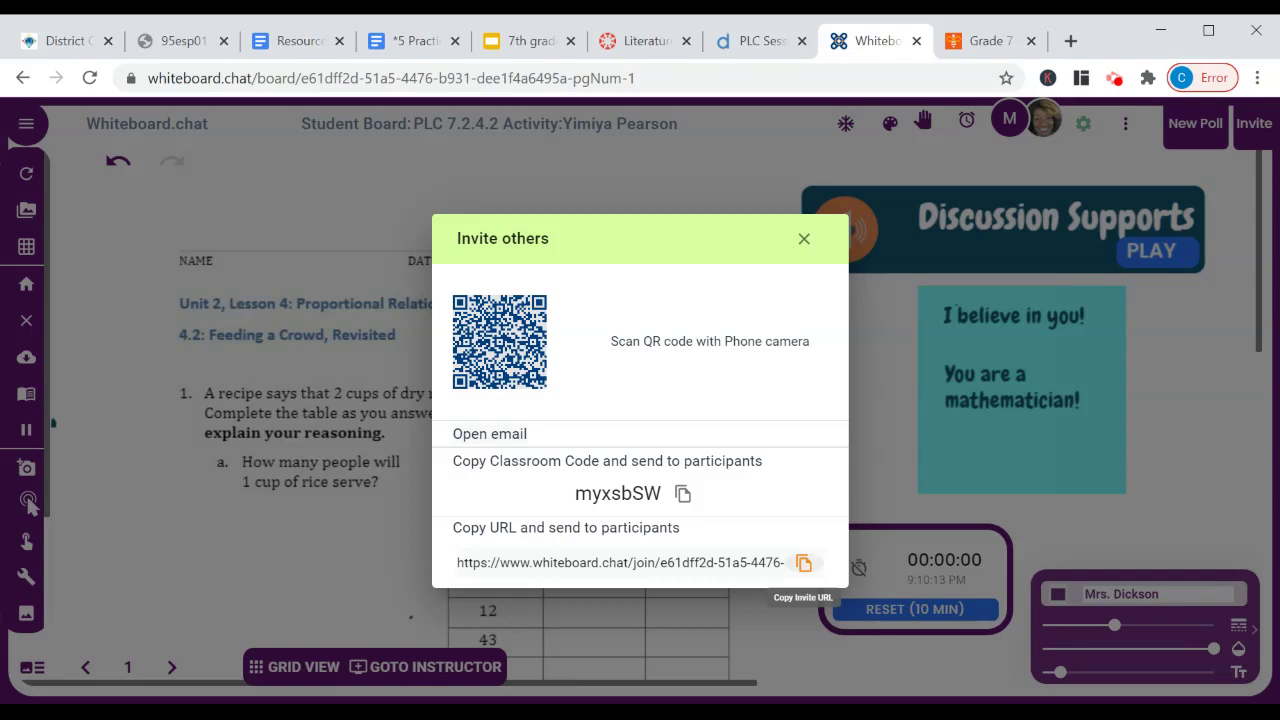
pyautogui.click(804, 240)
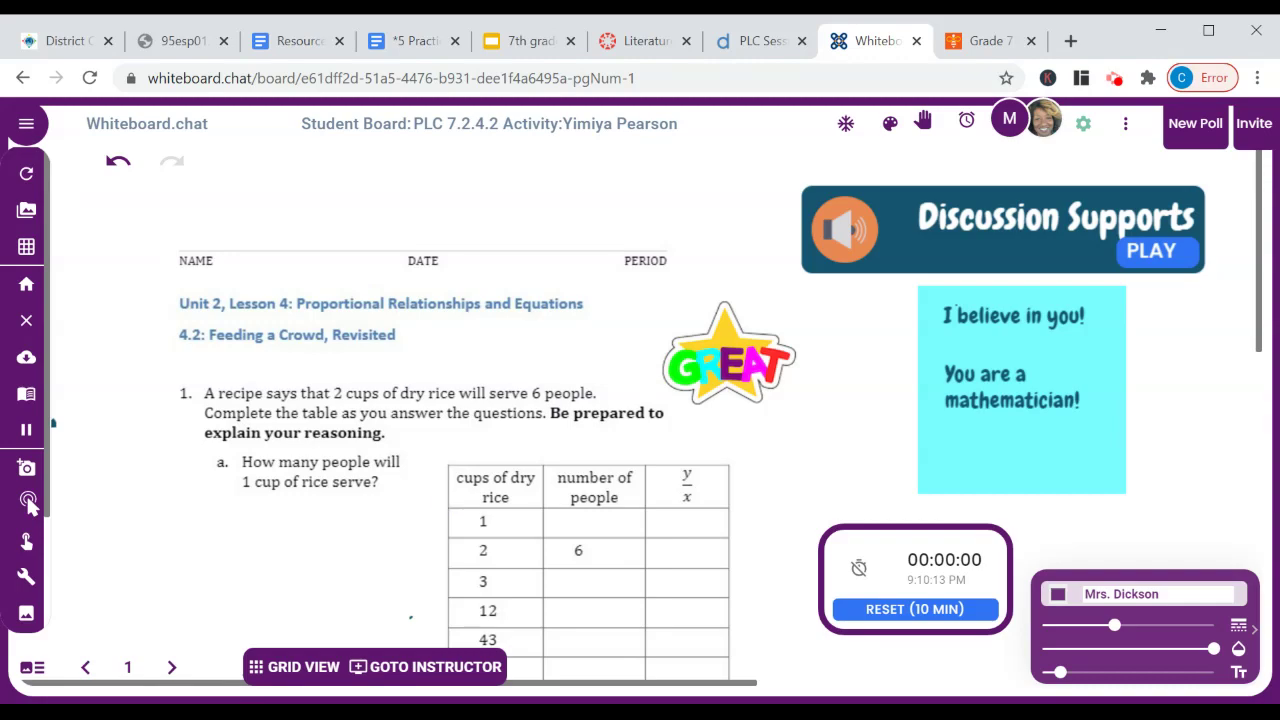
pyautogui.scroll(-3, 28, 505)
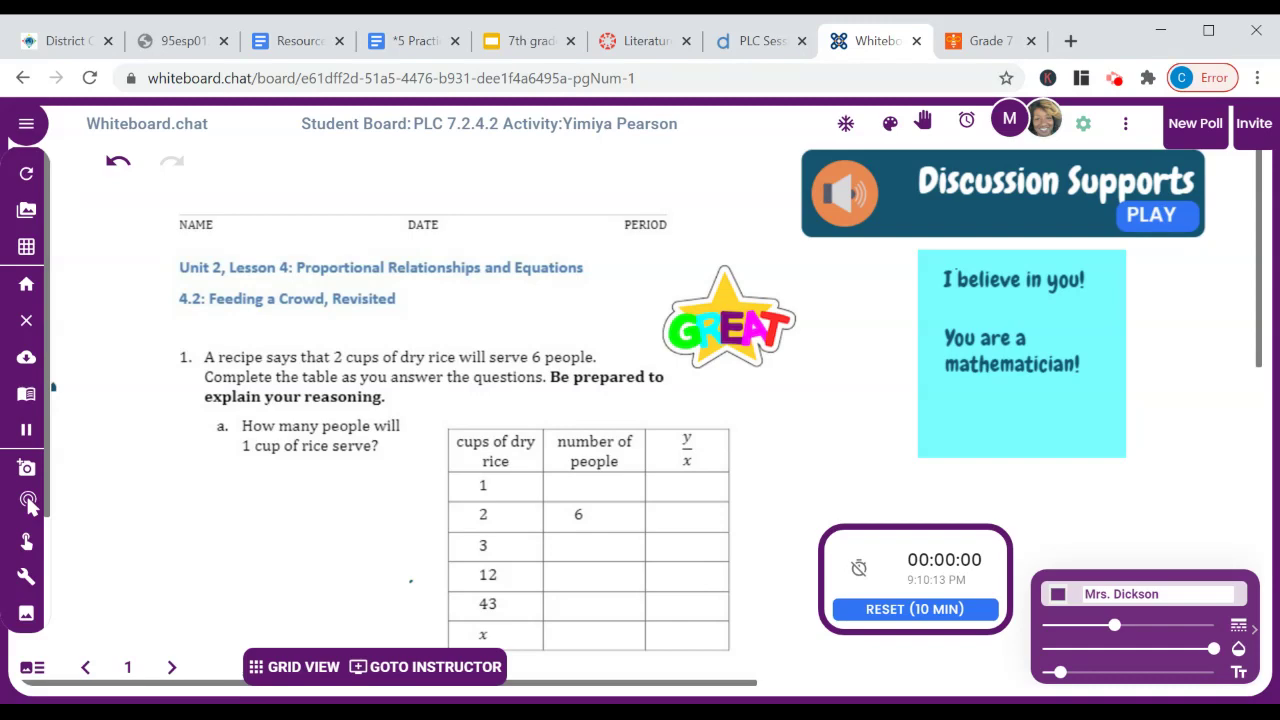
pyautogui.scroll(5, 360, 420)
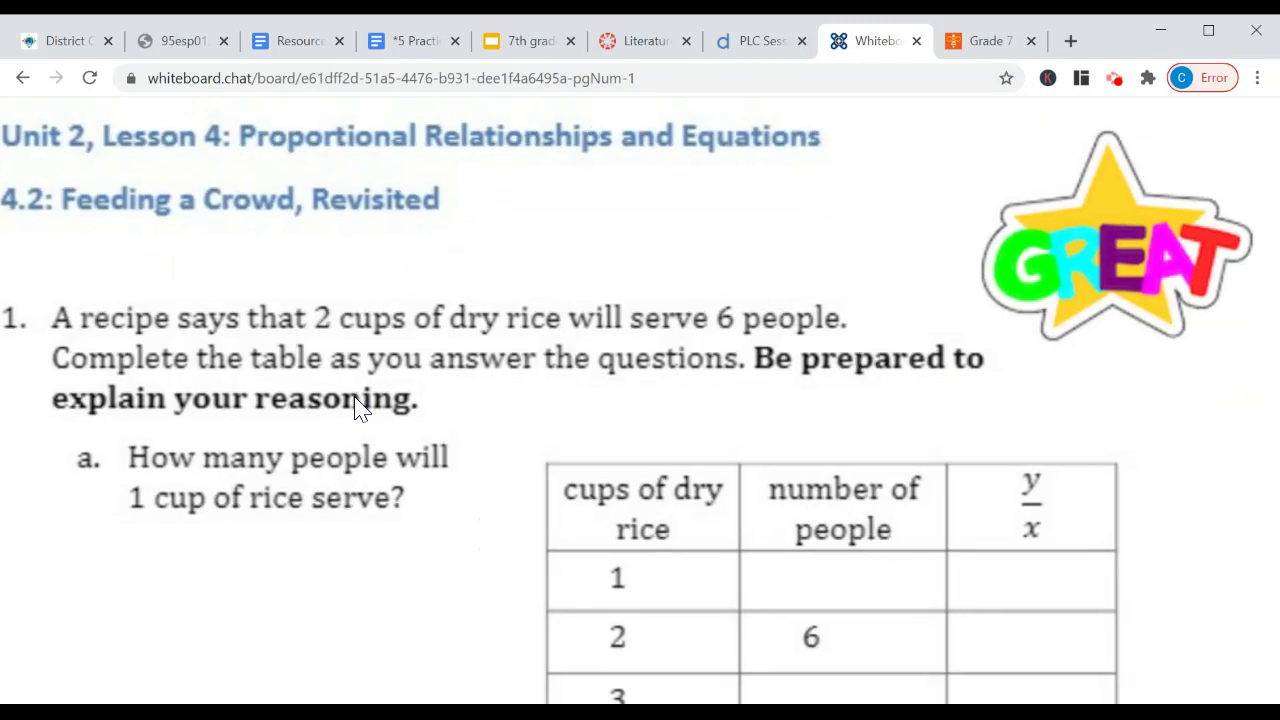
pyautogui.scroll(-4, 360, 408)
pyautogui.scroll(-1, 360, 408)
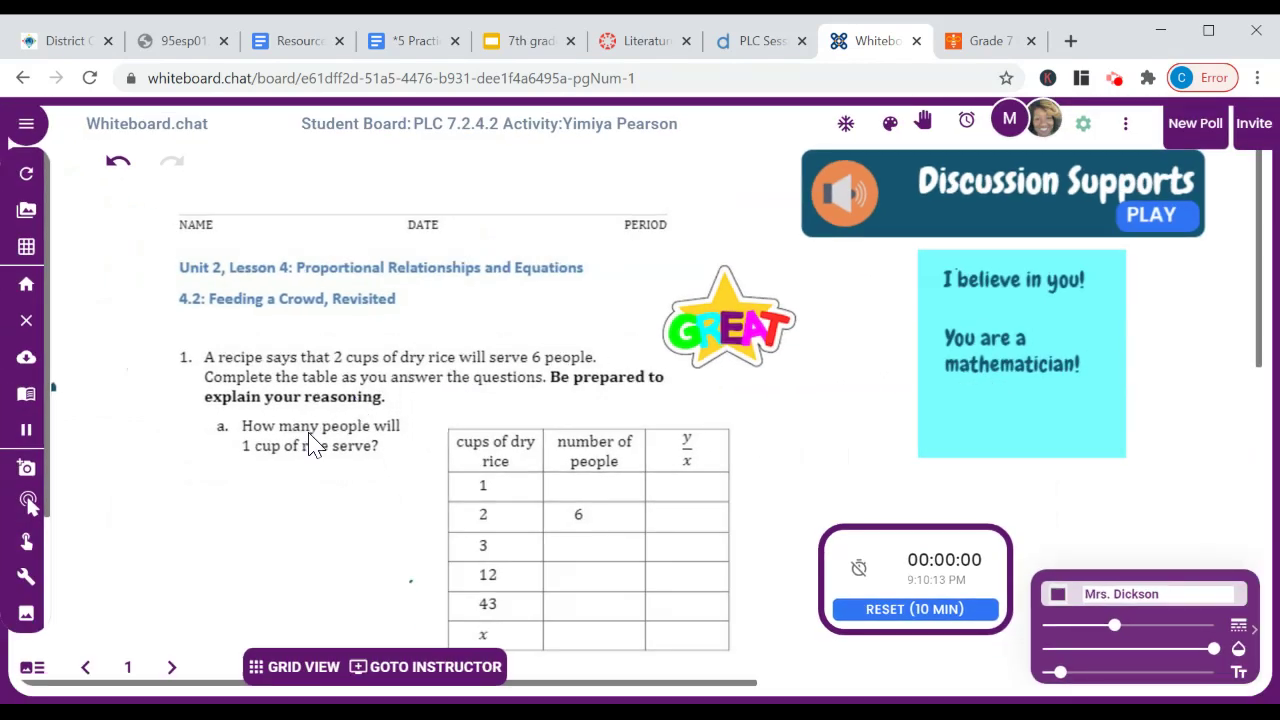
# - Return to the instructor board, switch to its grid view and open the grid options
pyautogui.click(386, 670)
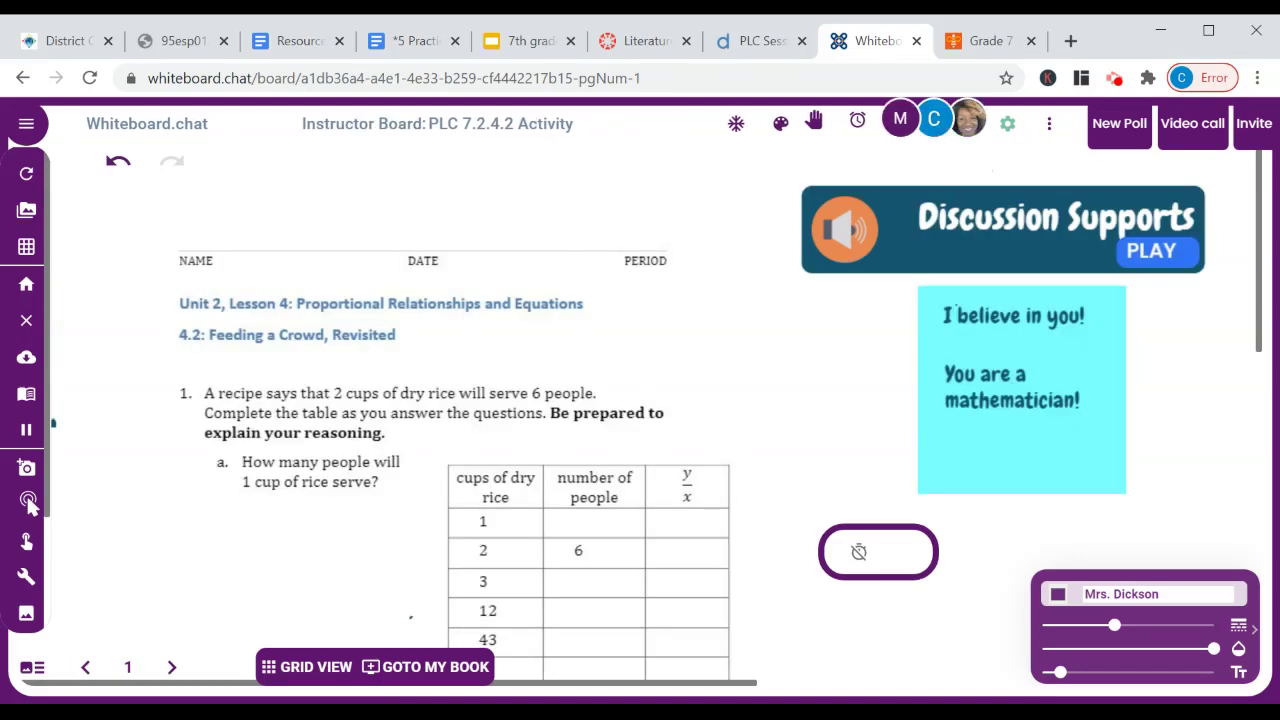
pyautogui.click(309, 672)
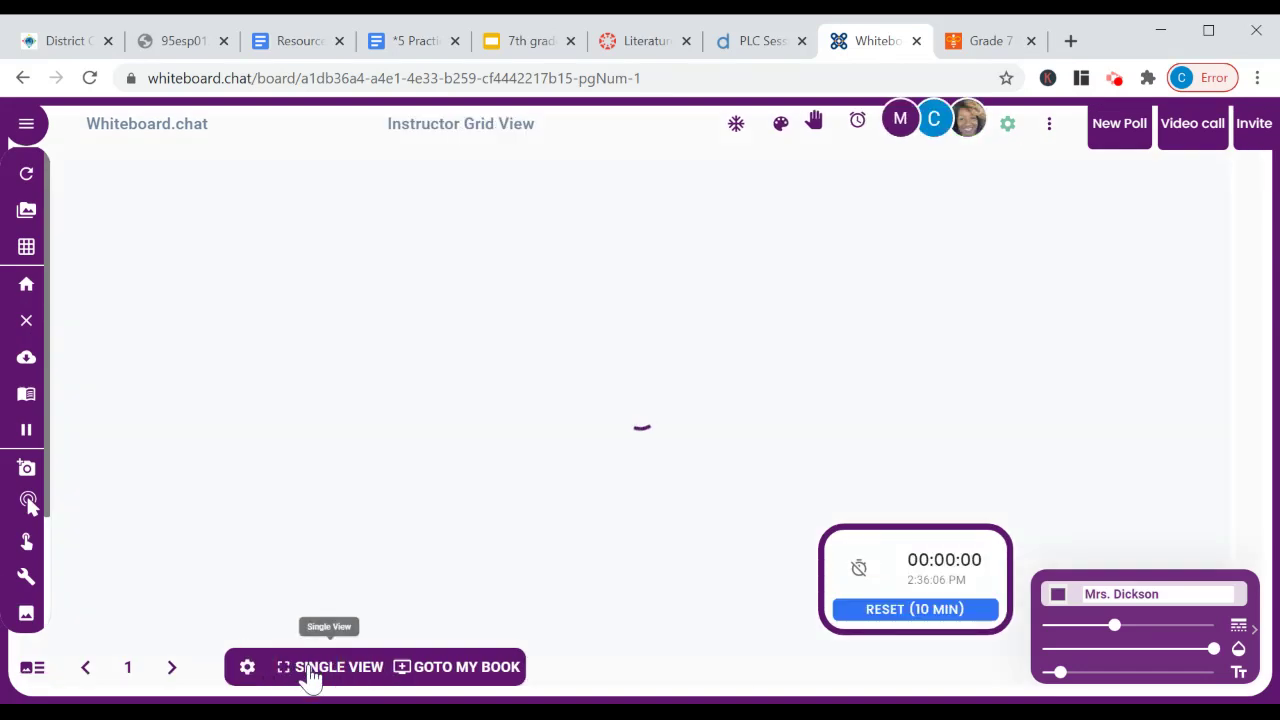
pyautogui.click(247, 668)
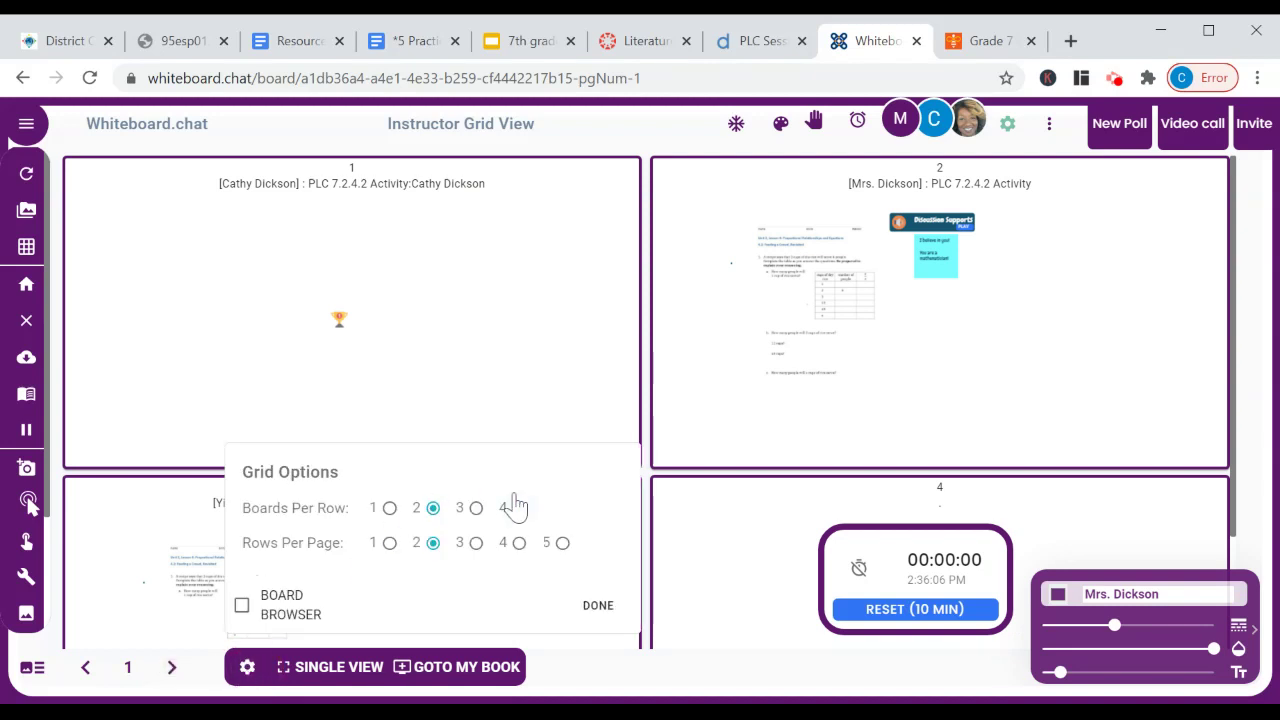